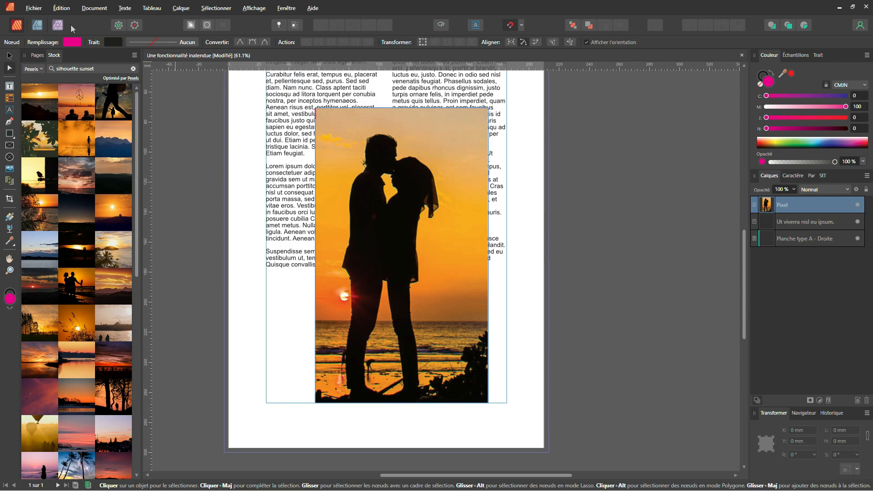
# In the Photo Persona, paint a Selection Brush selection over the couple's heads and upper bodies
pyautogui.click(57, 25)
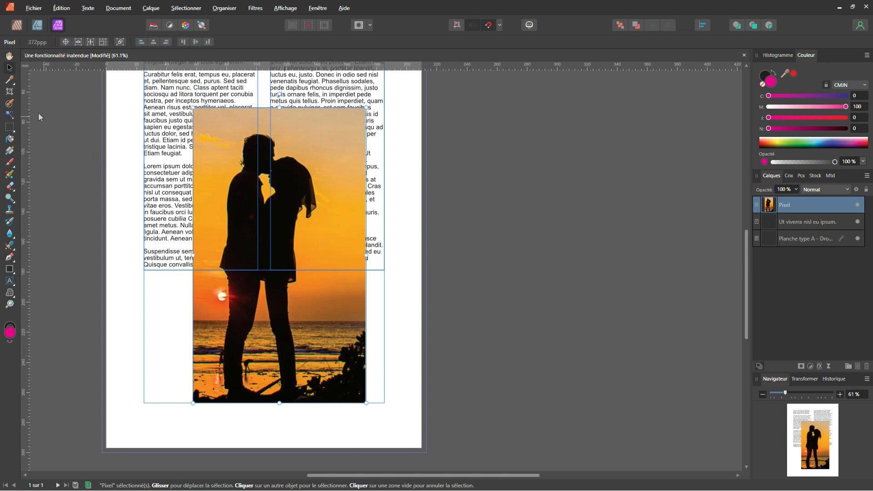
pyautogui.click(9, 105)
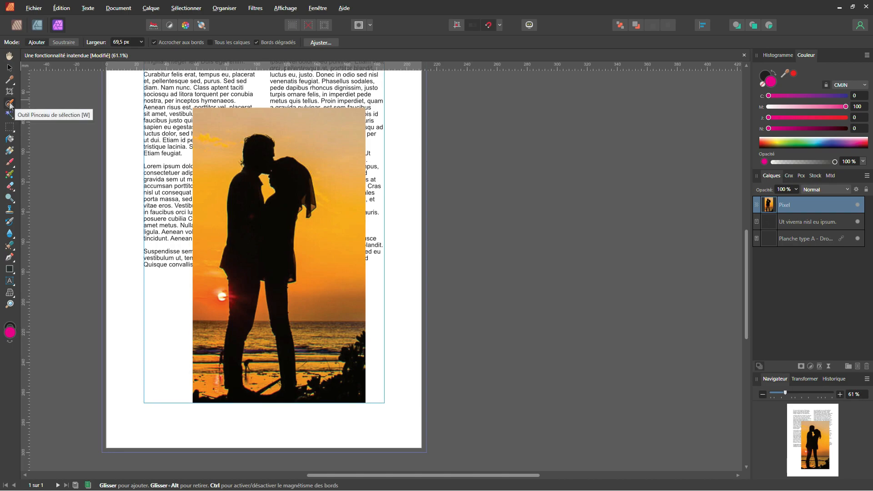
pyautogui.scroll(2, 258, 225)
pyautogui.scroll(4, 258, 224)
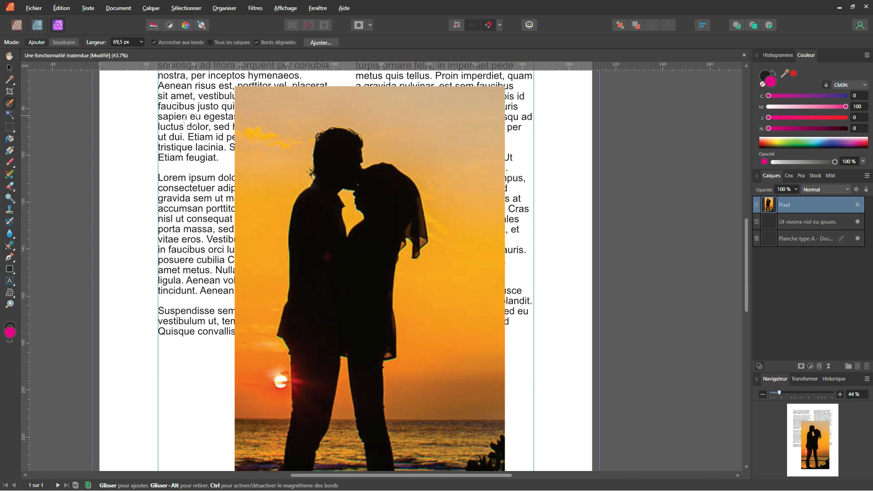
pyautogui.moveTo(351, 170)
pyautogui.mouseDown()
pyautogui.moveTo(339, 162)
pyautogui.moveTo(325, 182)
pyautogui.moveTo(316, 261)
pyautogui.moveTo(312, 226)
pyautogui.moveTo(311, 300)
pyautogui.moveTo(298, 326)
pyautogui.moveTo(306, 353)
pyautogui.moveTo(339, 296)
pyautogui.moveTo(340, 252)
pyautogui.moveTo(361, 250)
pyautogui.moveTo(376, 189)
pyautogui.moveTo(380, 250)
pyautogui.moveTo(365, 353)
pyautogui.mouseUp()
# Extend the brush selection down over both figures' legs and feet
pyautogui.scroll(-3, 368, 337)
pyautogui.scroll(-2, 368, 337)
pyautogui.moveTo(370, 275)
pyautogui.mouseDown()
pyautogui.moveTo(364, 240)
pyautogui.moveTo(365, 287)
pyautogui.mouseUp()
pyautogui.moveTo(384, 364); pyautogui.dragTo(383, 393)
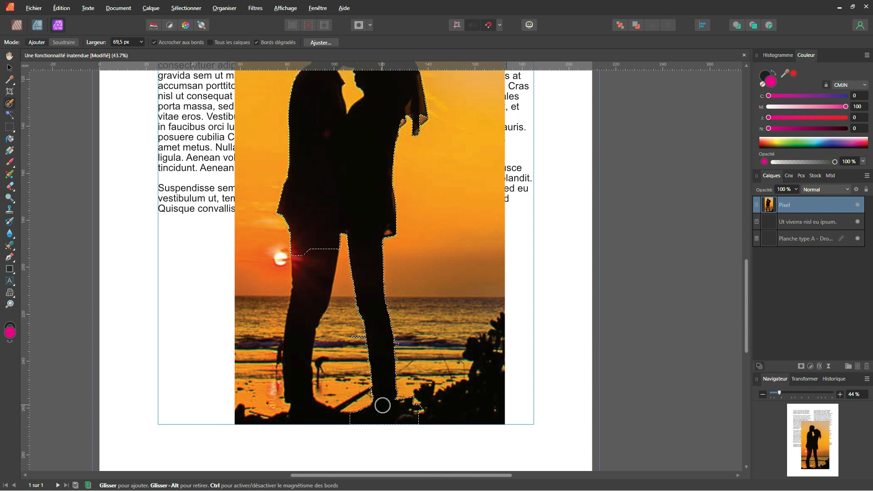
pyautogui.moveTo(321, 414)
pyautogui.mouseDown()
pyautogui.moveTo(306, 407)
pyautogui.moveTo(314, 315)
pyautogui.mouseUp()
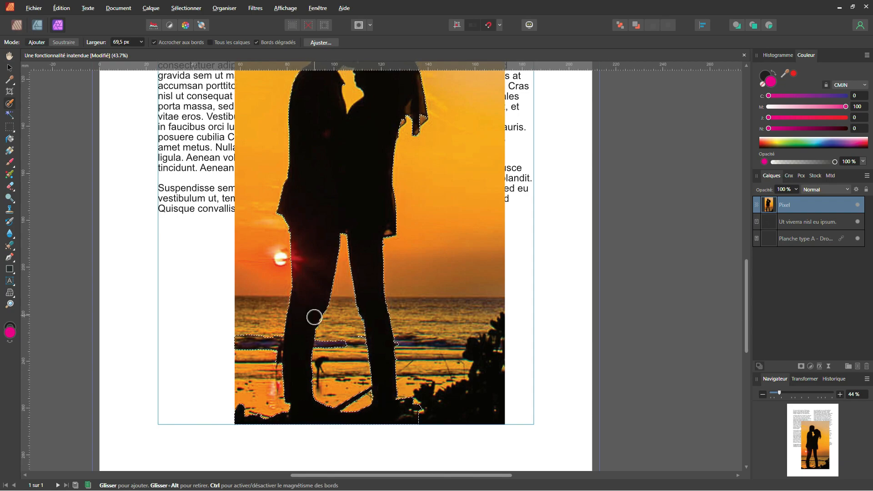
# Subtract the stray shoreline and ground areas around the legs and feet from the selection
pyautogui.press('alt')
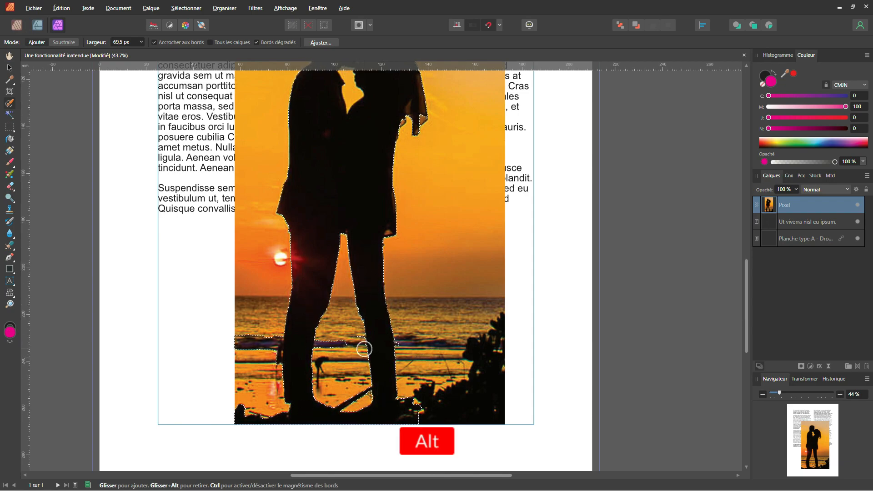
pyautogui.moveTo(342, 339)
pyautogui.mouseDown()
pyautogui.moveTo(252, 353)
pyautogui.moveTo(240, 336)
pyautogui.moveTo(263, 338)
pyautogui.mouseUp()
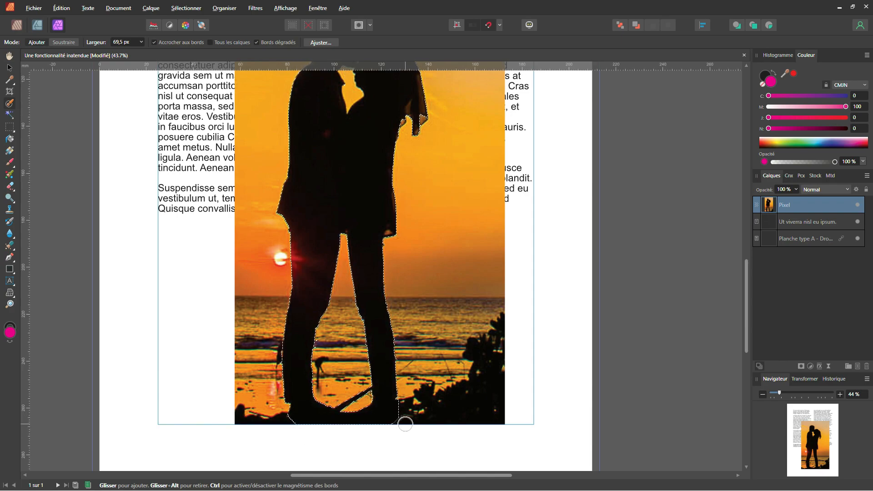
pyautogui.scroll(-2, 407, 421)
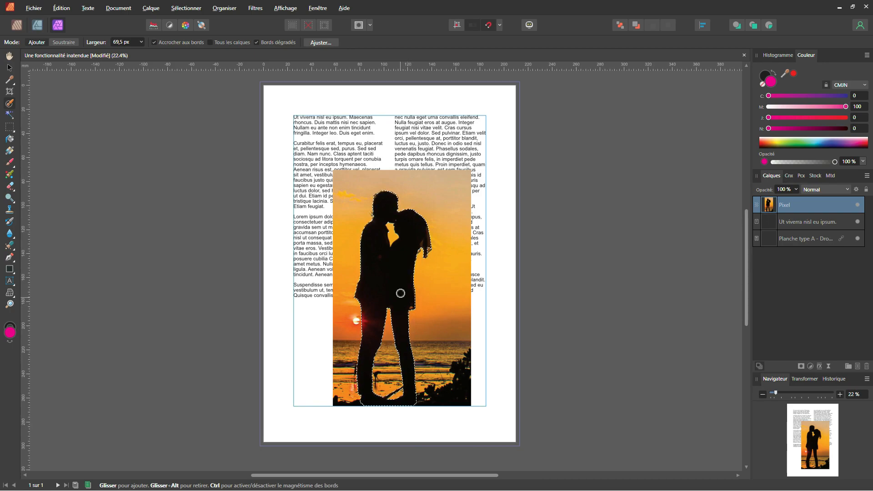
# Save the couple's pixel selection as a spare channel
pyautogui.scroll(3, 398, 248)
pyautogui.click(189, 10)
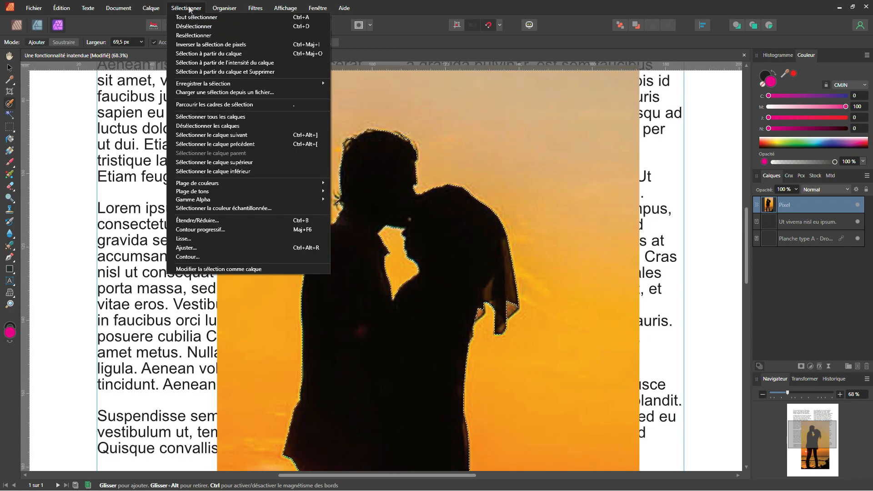
pyautogui.moveTo(213, 84)
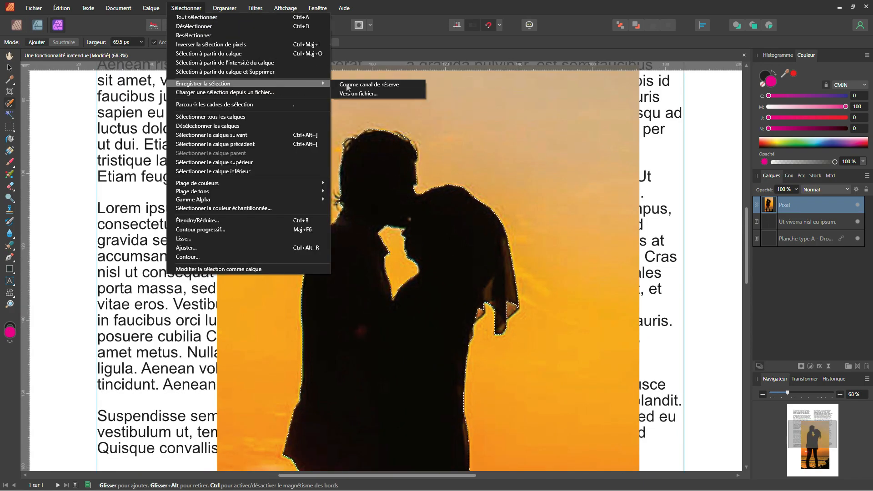
pyautogui.click(392, 85)
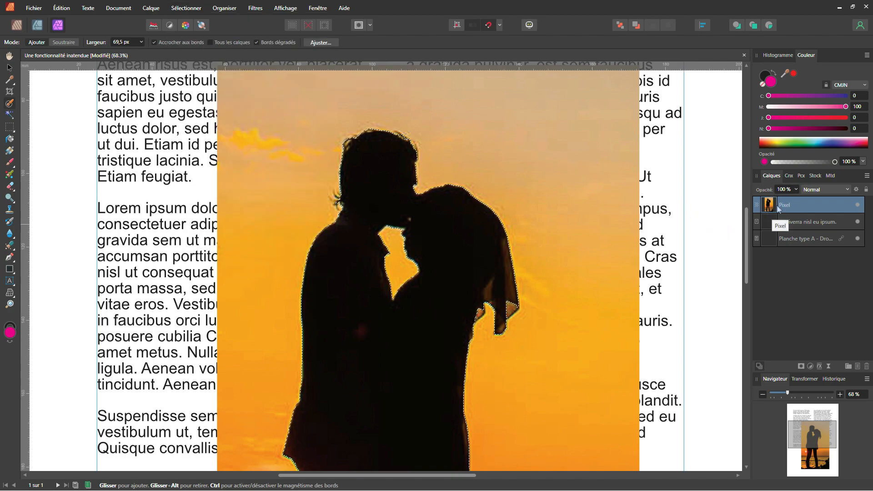
# Load the saved spare channel's entry in the channel list and rename it "silhouette couple"
pyautogui.click(790, 176)
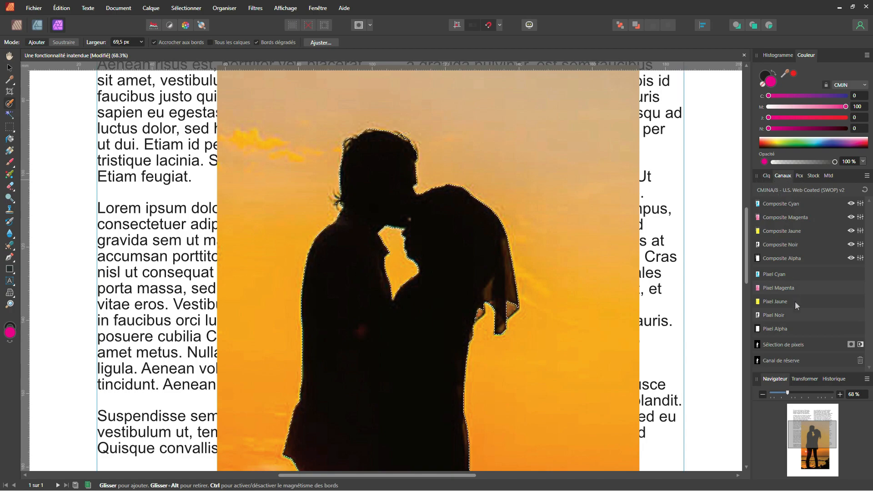
pyautogui.click(793, 359)
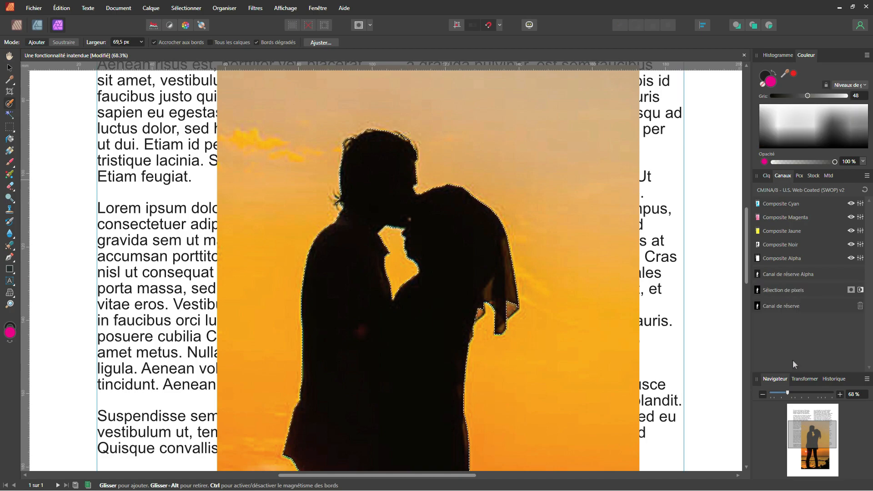
pyautogui.rightClick(788, 305)
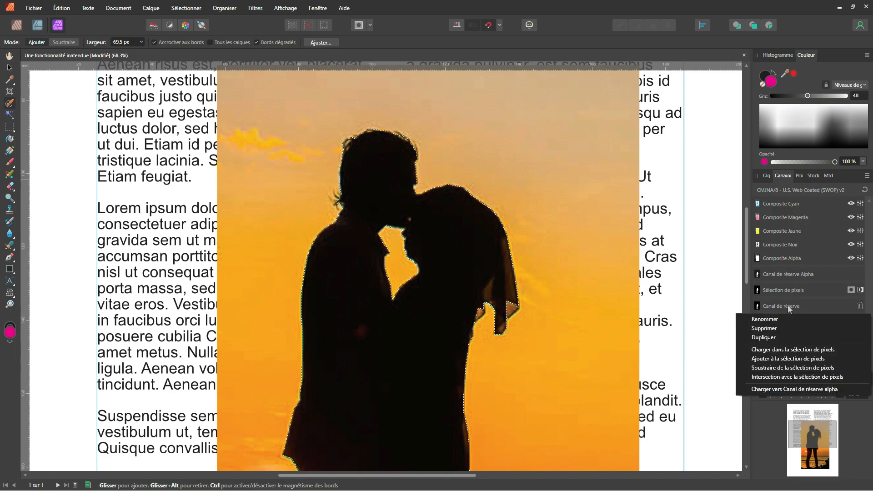
pyautogui.click(788, 320)
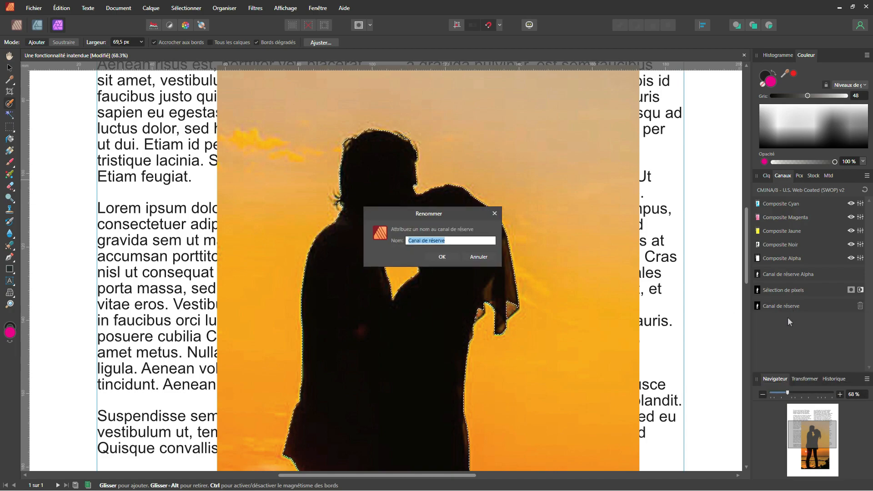
pyautogui.write('silhouette')
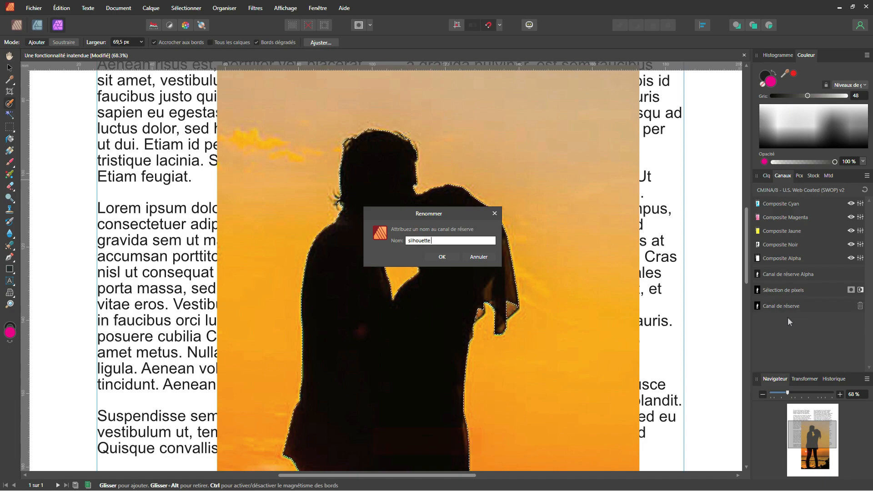
pyautogui.write(' couple')
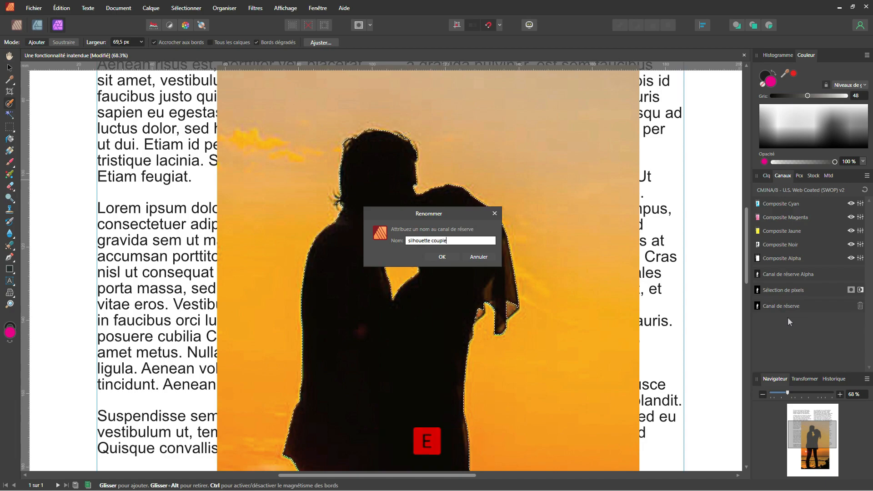
pyautogui.press('Return')
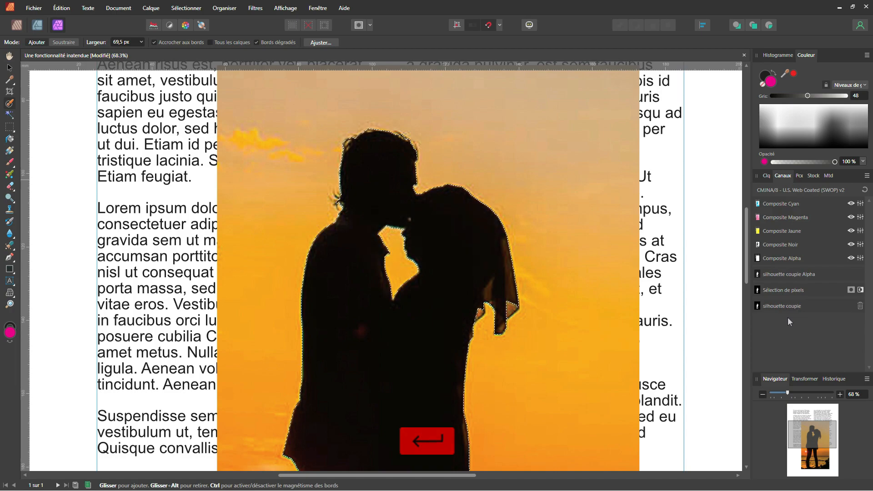
# Return to the layer list and add a new empty pixel layer above the photo
pyautogui.click(765, 178)
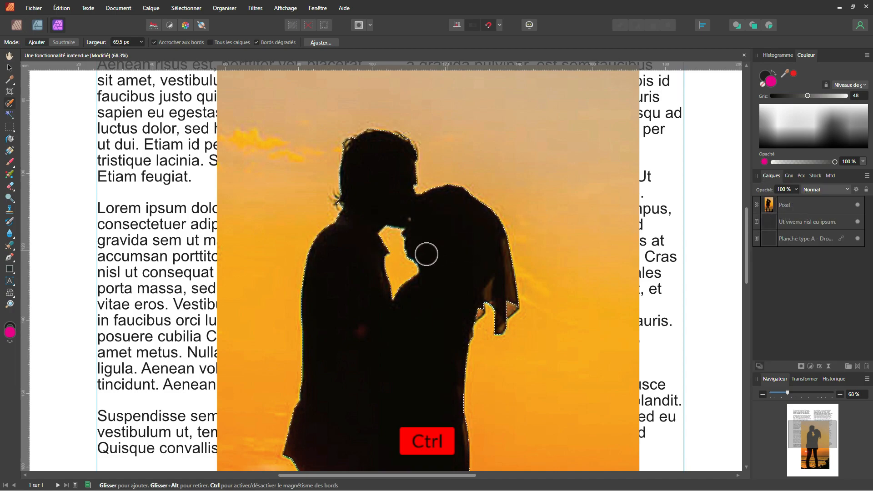
pyautogui.scroll(-3, 431, 254)
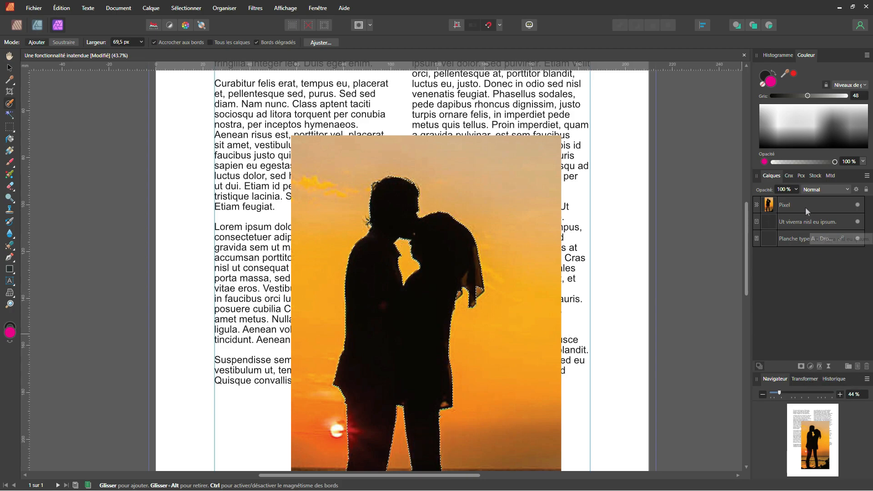
pyautogui.click(858, 367)
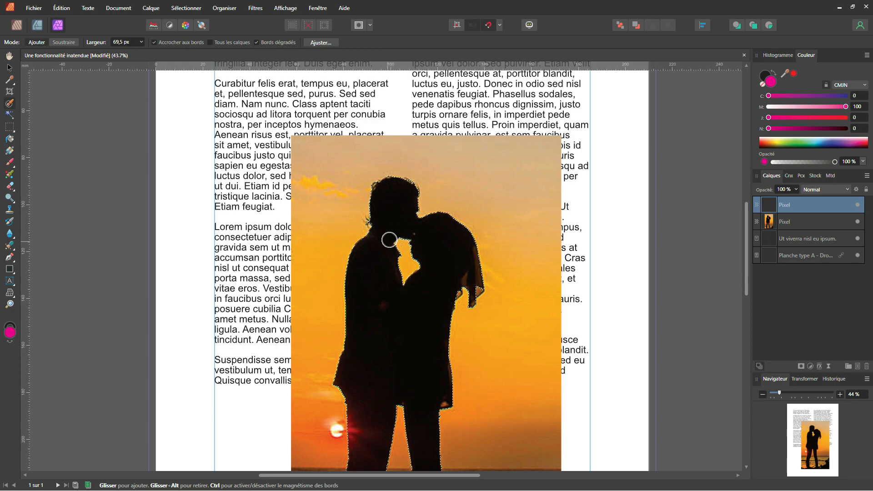
# Flood fill the couple selection on the new layer with crimson, C 12, M 100, J 45, N 0
pyautogui.click(9, 140)
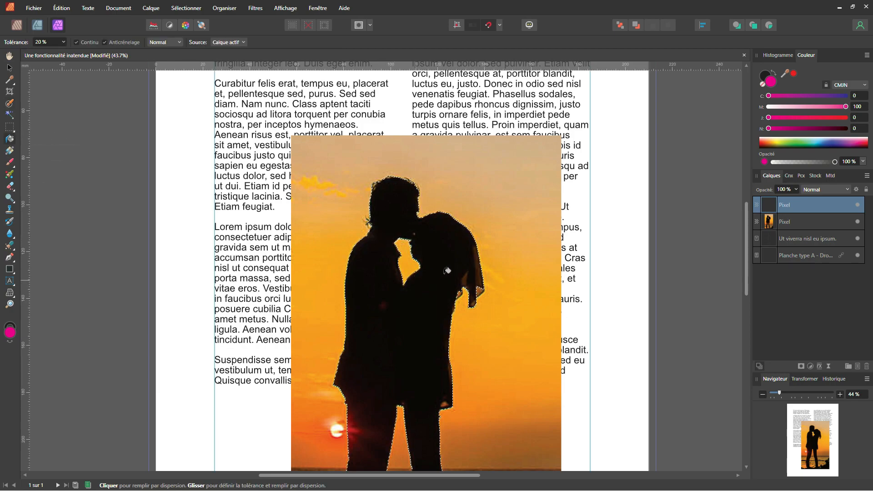
pyautogui.moveTo(819, 117); pyautogui.dragTo(778, 95)
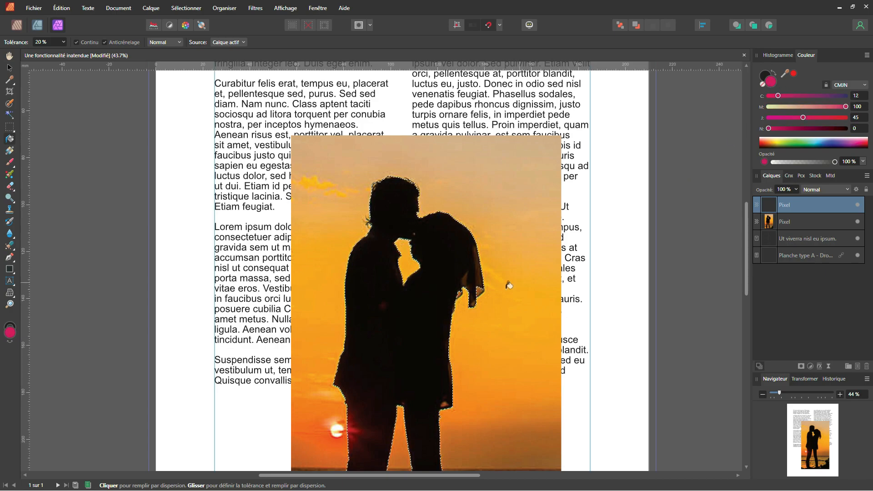
pyautogui.moveTo(832, 129); pyautogui.dragTo(759, 131)
pyautogui.click(412, 307)
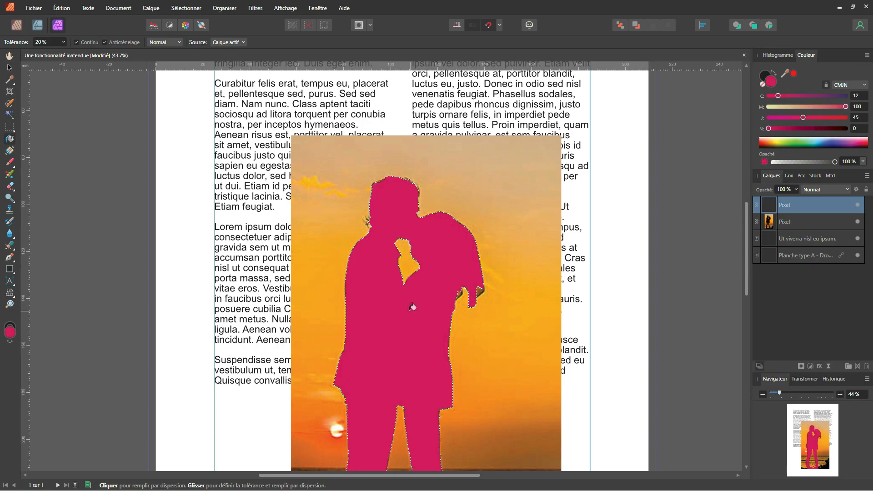
# Check the filled silhouette down to the feet and hide the sunset photo layer beneath it
pyautogui.scroll(-4, 447, 299)
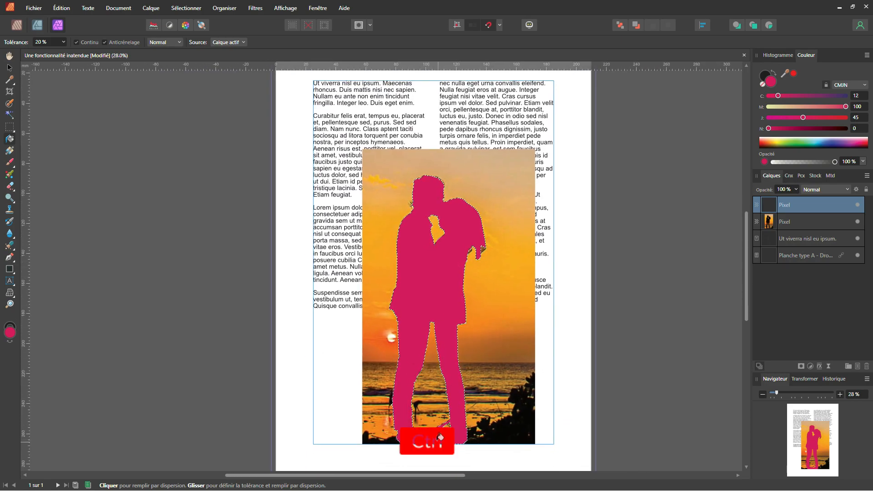
pyautogui.scroll(5, 440, 438)
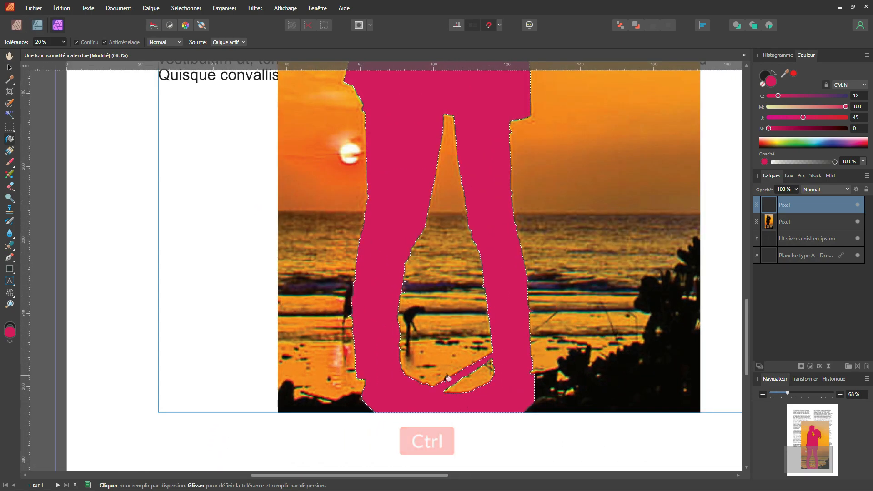
pyautogui.scroll(-3, 495, 354)
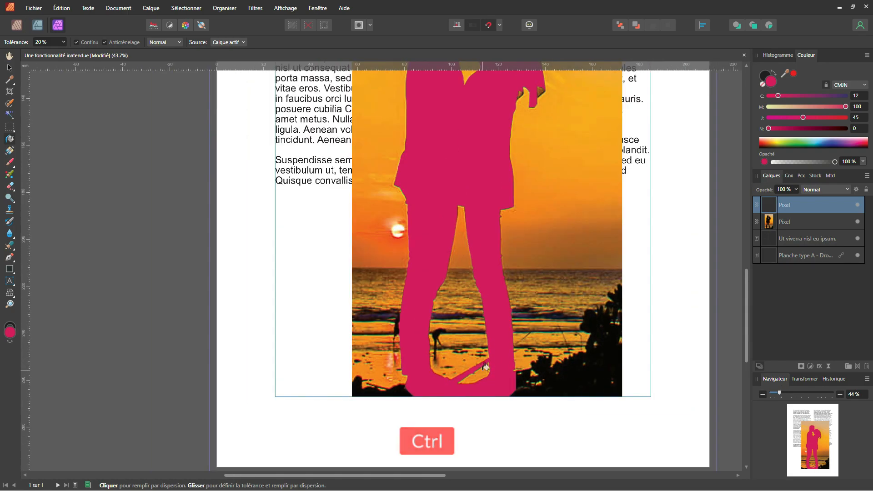
pyautogui.scroll(-2, 447, 367)
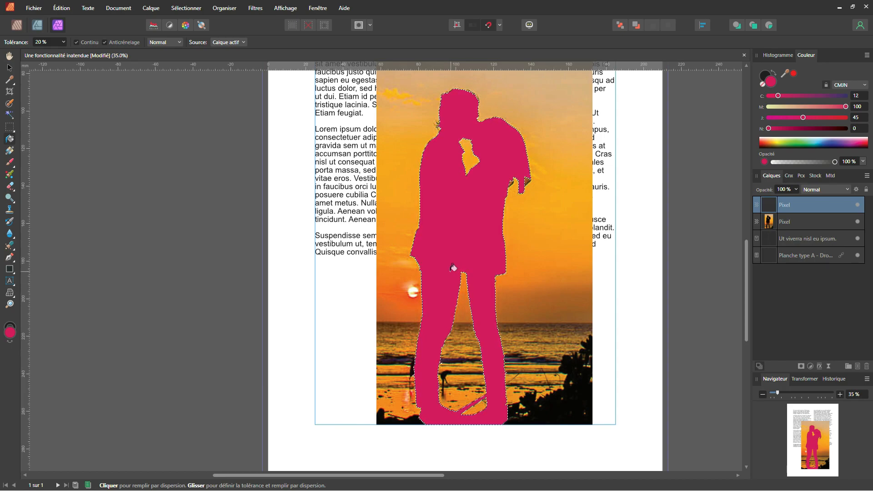
pyautogui.click(858, 223)
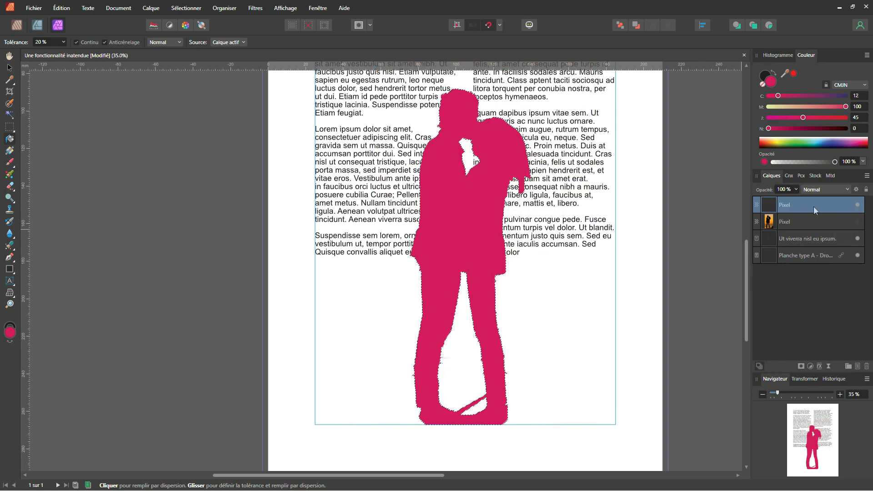
# Rename the filled pixel layer "silhouette"
pyautogui.doubleClick(785, 205)
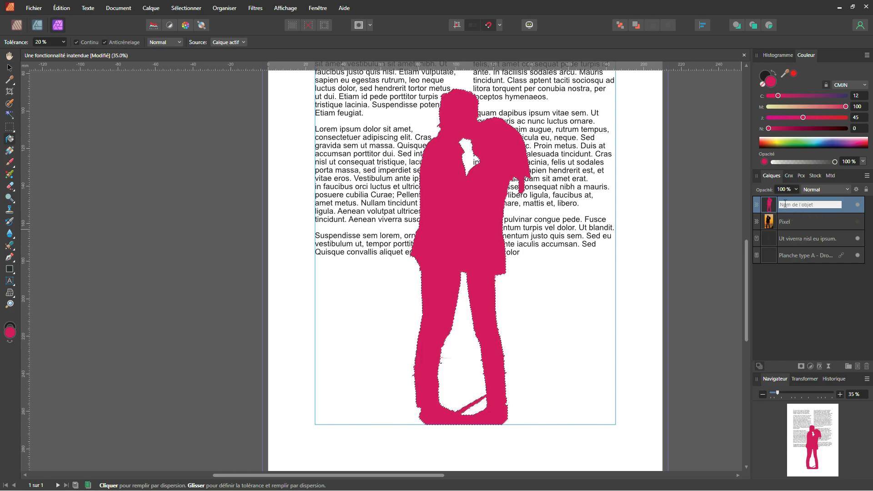
pyautogui.write('silhouet')
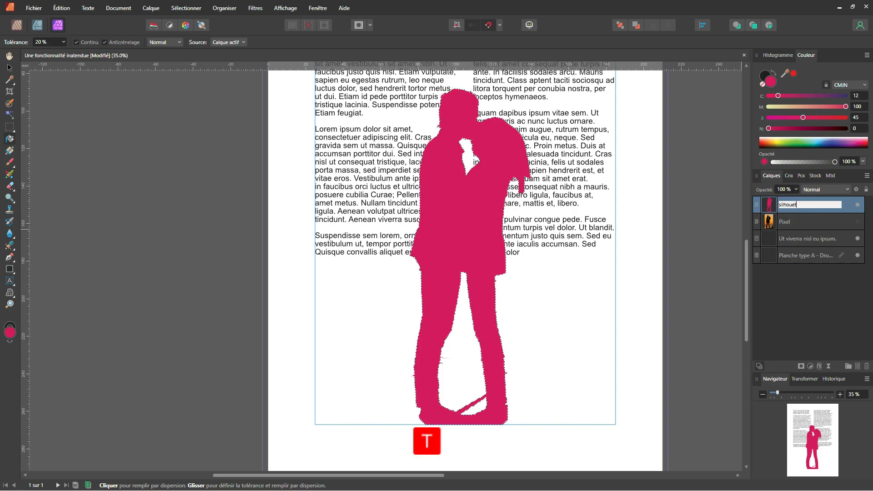
pyautogui.write('te')
pyautogui.press('Return')
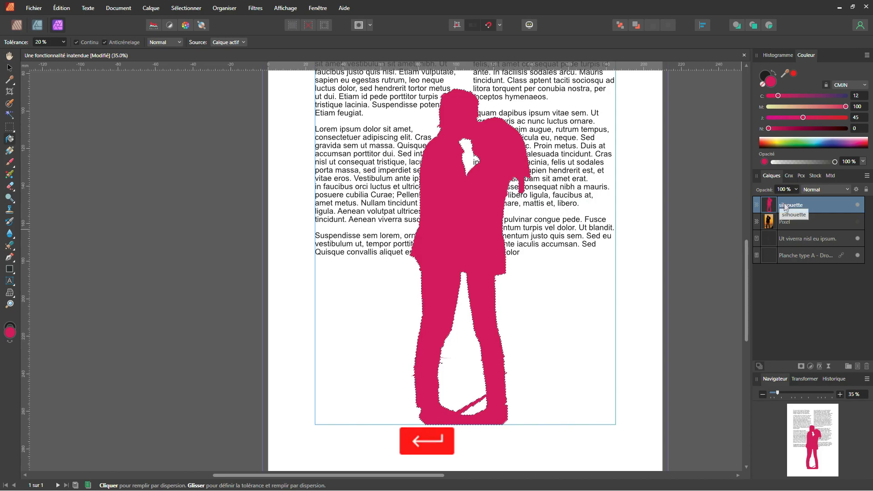
# Switch back to the Publisher Persona and wrap the two-column text around the silhouette's outline
pyautogui.click(16, 28)
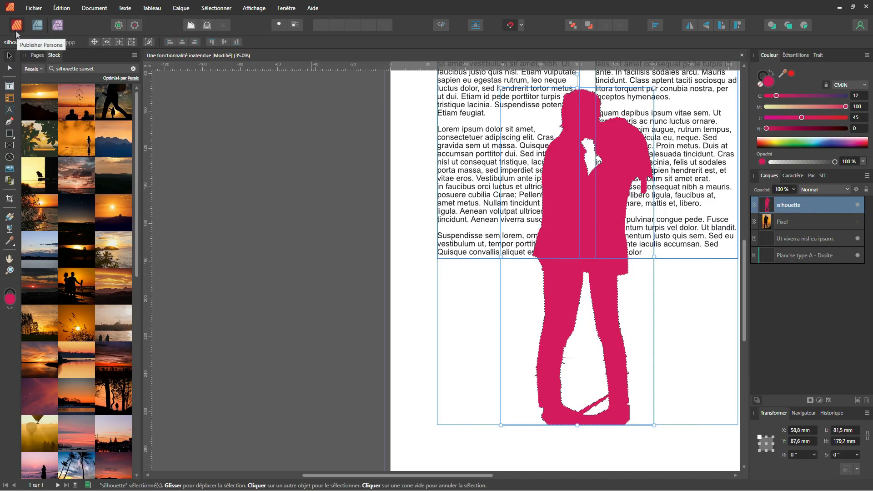
pyautogui.hotkey('ctrl', '0')
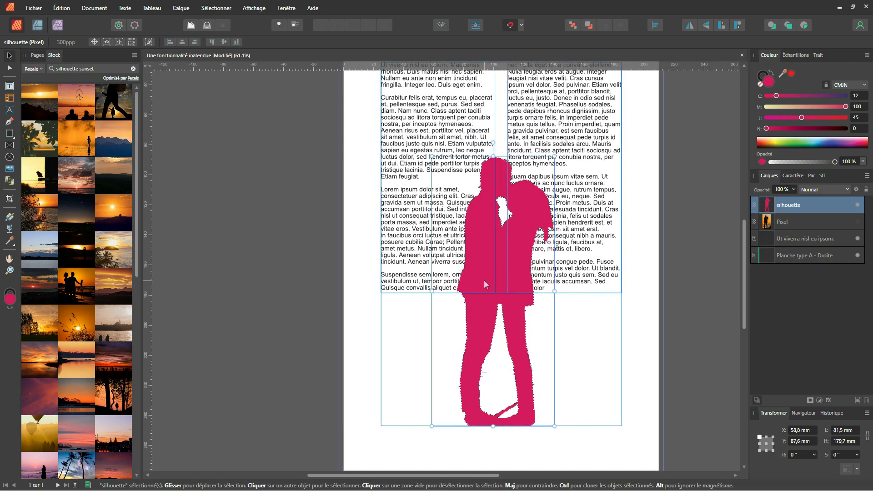
pyautogui.click(207, 25)
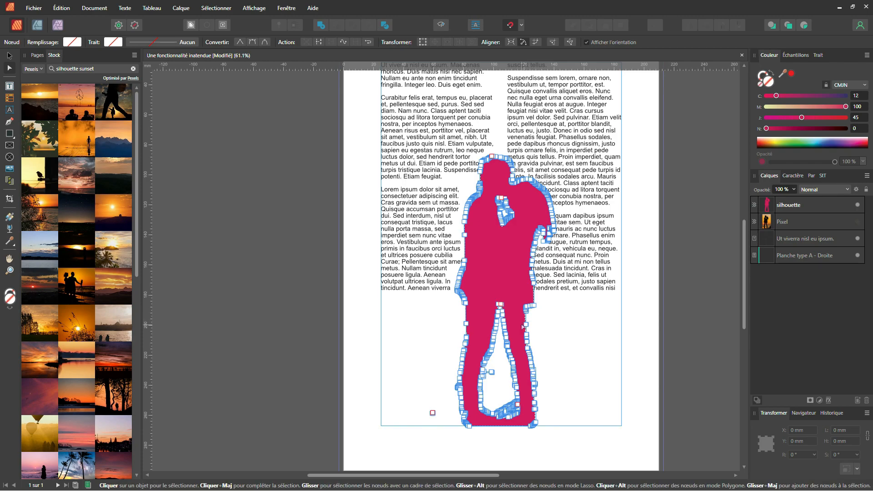
# Copy the silhouette's wrap outline, paste it as a separate curve and fill it with C 100, M 100, J 45, N 0
pyautogui.hotkey('ctrl', 'c')
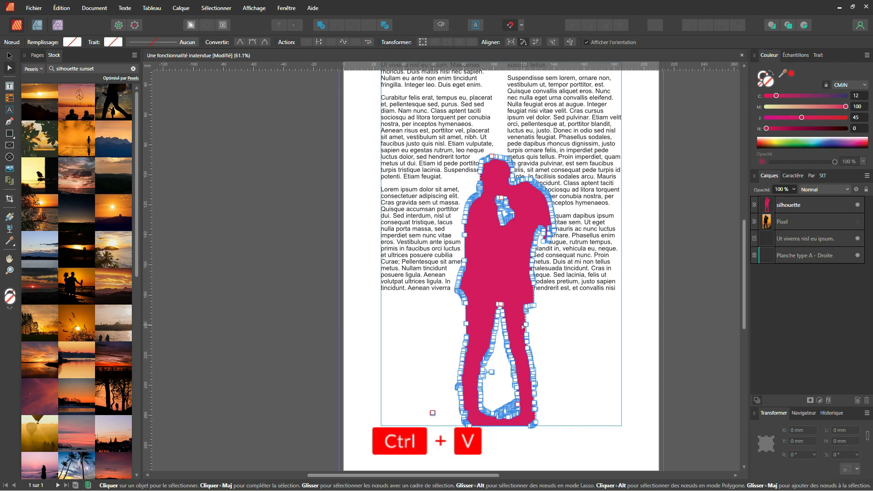
pyautogui.hotkey('ctrl', 'v')
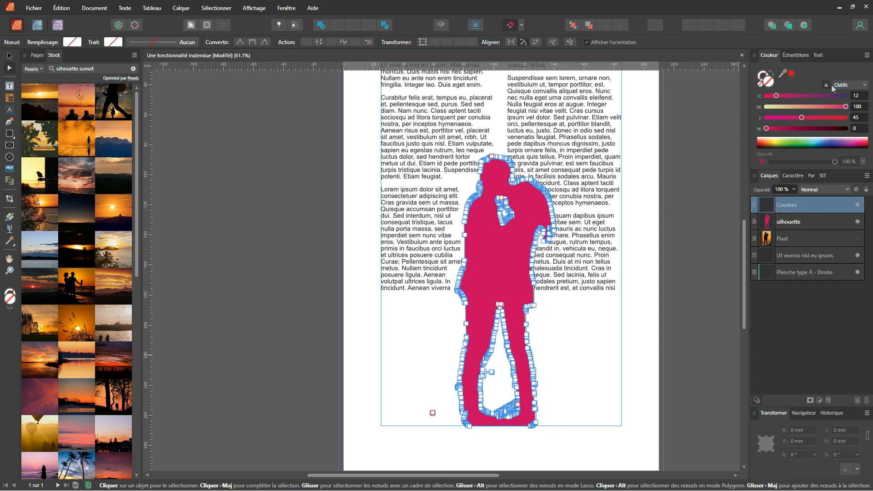
pyautogui.moveTo(834, 95); pyautogui.dragTo(856, 100)
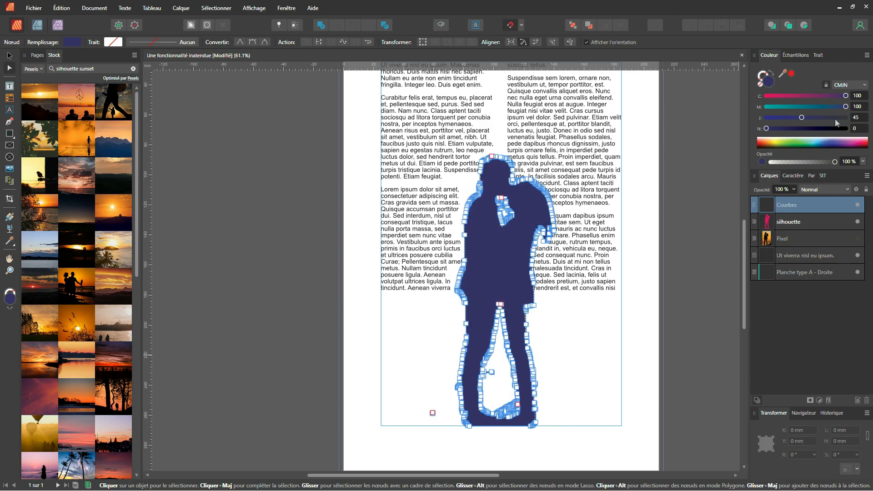
# Separate the two figures horizontally, moving the blue curve to about X 112.5 mm and the crimson silhouette to about X 16.1 mm
pyautogui.click(814, 222)
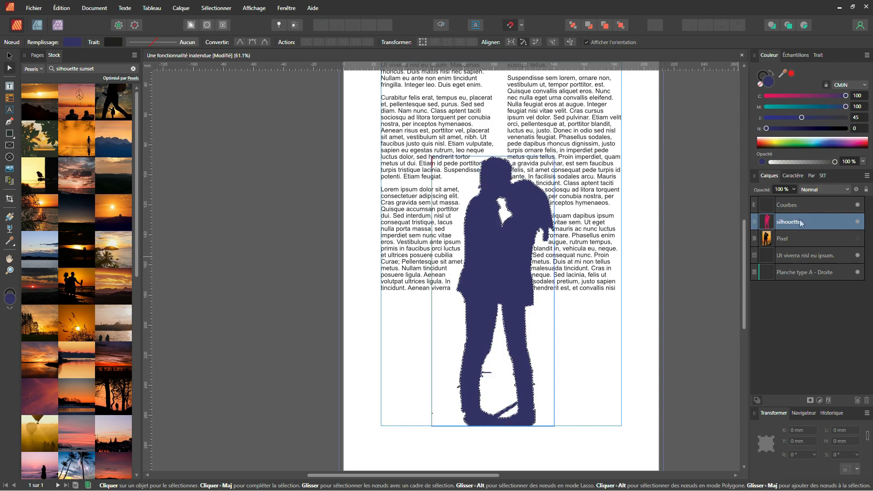
pyautogui.hotkey('ctrl', 'd')
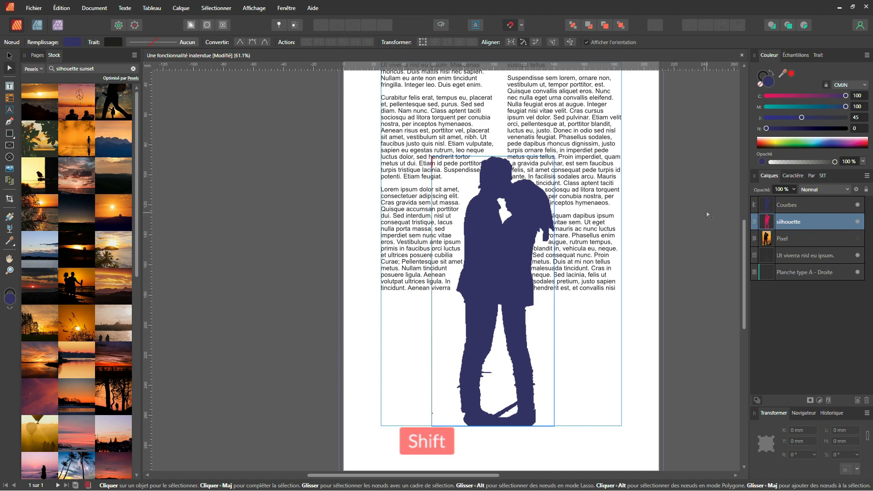
pyautogui.click(782, 205)
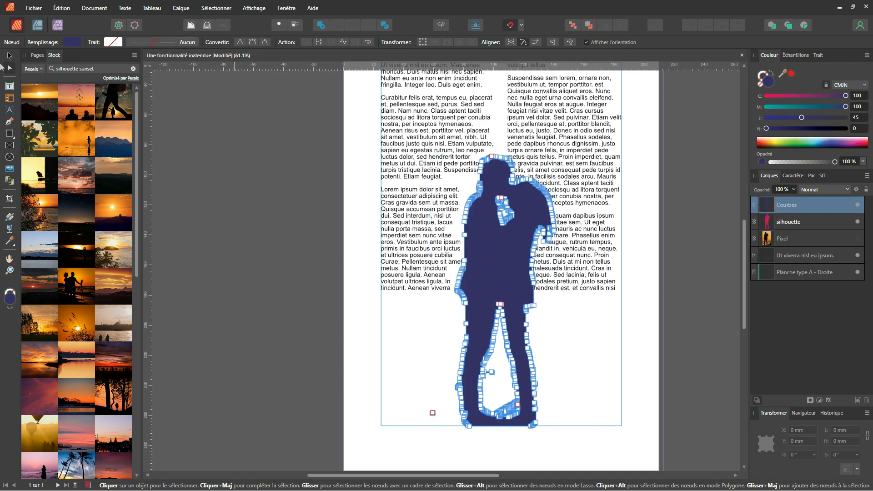
pyautogui.click(9, 55)
pyautogui.moveTo(491, 249); pyautogui.dragTo(573, 248)
pyautogui.click(788, 221)
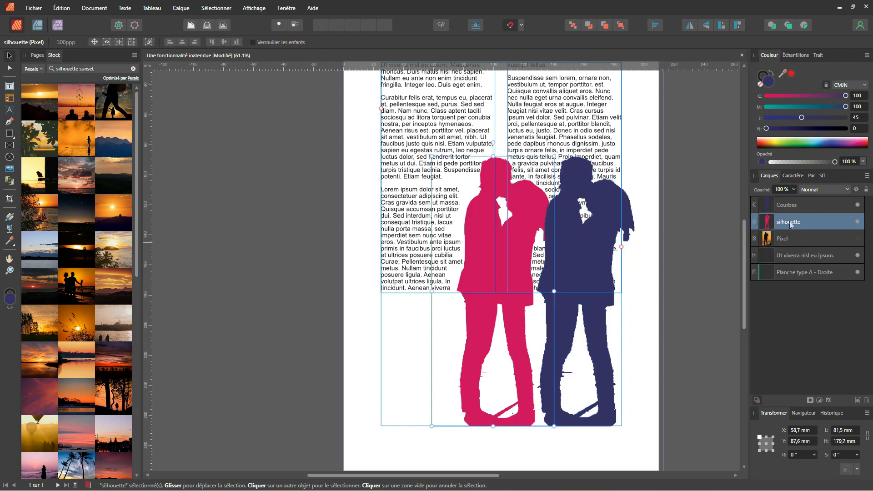
pyautogui.moveTo(516, 249); pyautogui.dragTo(456, 252)
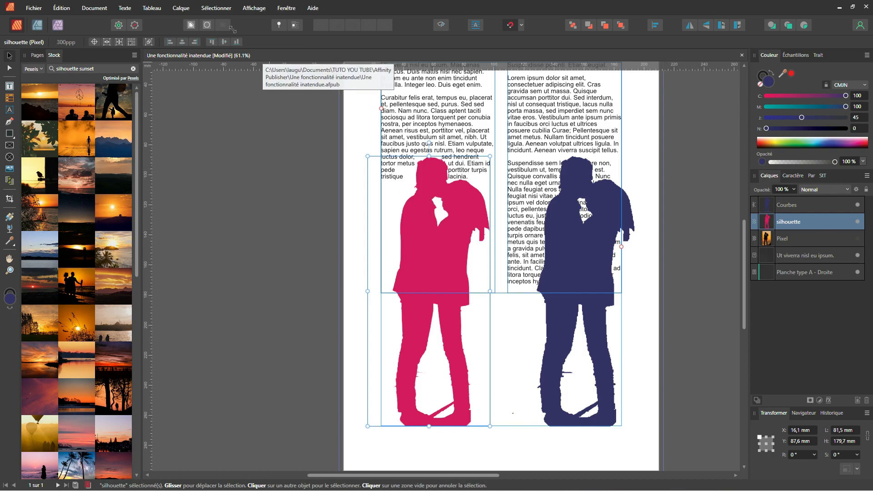
# Set the crimson silhouette's text wrap to Aucun and shift the silhouette to about X 7.9 mm
pyautogui.click(190, 26)
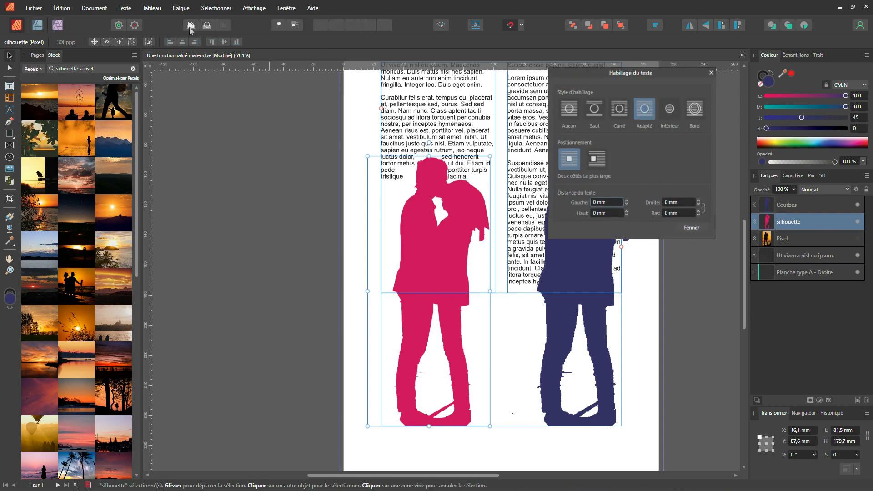
pyautogui.click(568, 114)
pyautogui.moveTo(466, 215)
pyautogui.mouseDown()
pyautogui.moveTo(457, 210)
pyautogui.moveTo(468, 173)
pyautogui.moveTo(476, 207)
pyautogui.moveTo(450, 215)
pyautogui.mouseUp()
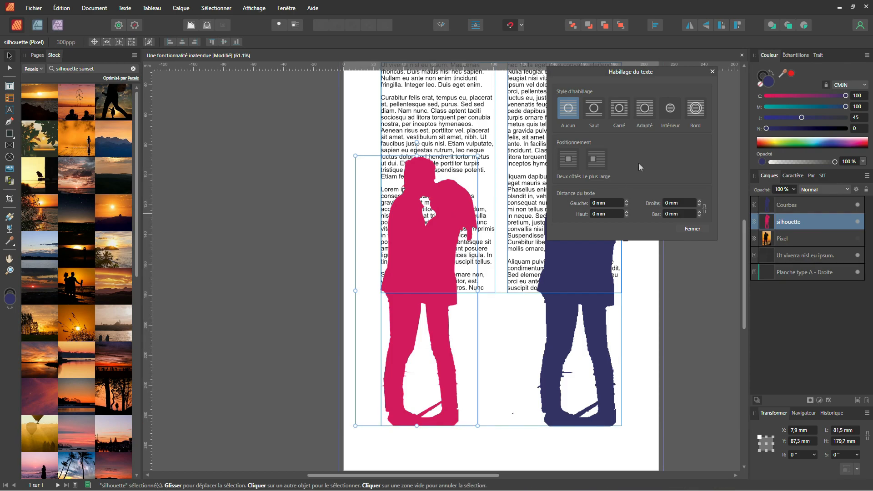
pyautogui.moveTo(666, 68); pyautogui.dragTo(277, 134)
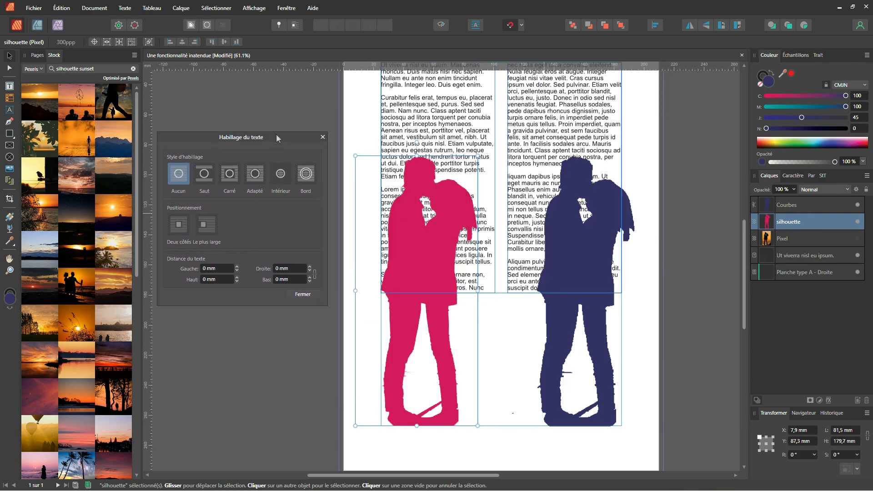
# Apply the Bord text wrap style to the blue curve and move it to about X 89.4 mm, Y 93.5 mm
pyautogui.click(798, 206)
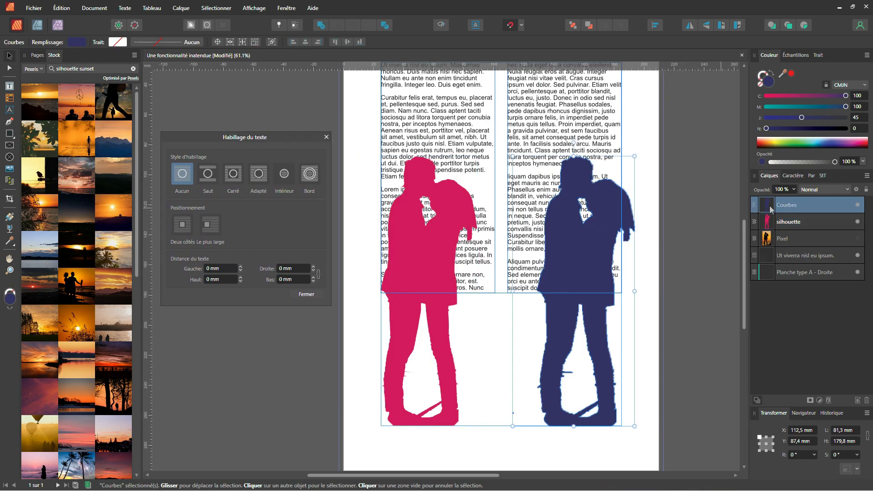
pyautogui.moveTo(603, 226)
pyautogui.mouseDown()
pyautogui.moveTo(586, 217)
pyautogui.moveTo(588, 226)
pyautogui.mouseUp()
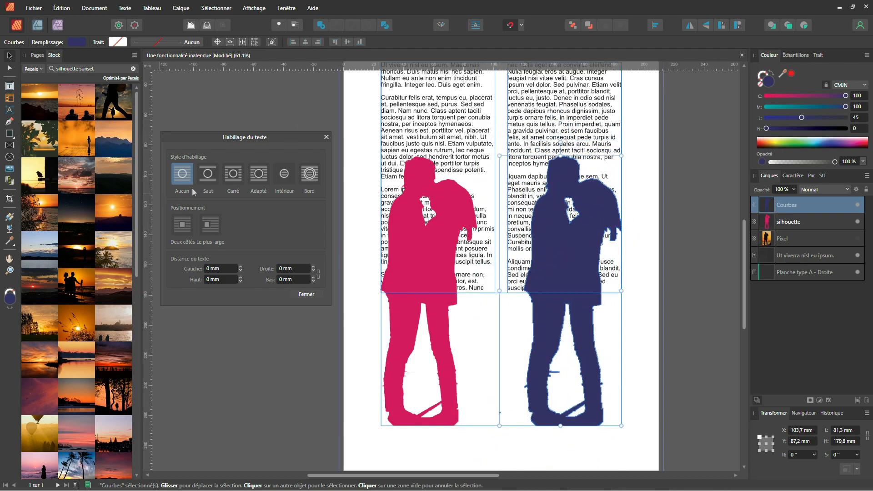
pyautogui.click(310, 175)
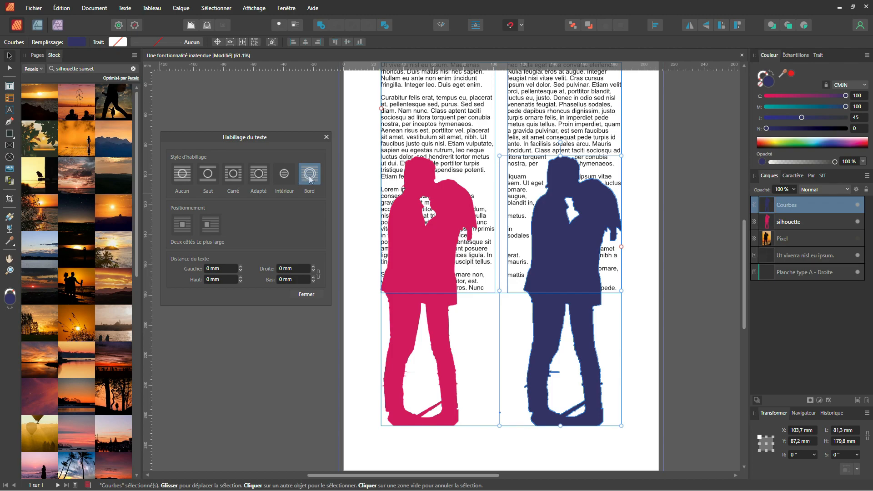
pyautogui.moveTo(590, 220); pyautogui.dragTo(566, 225)
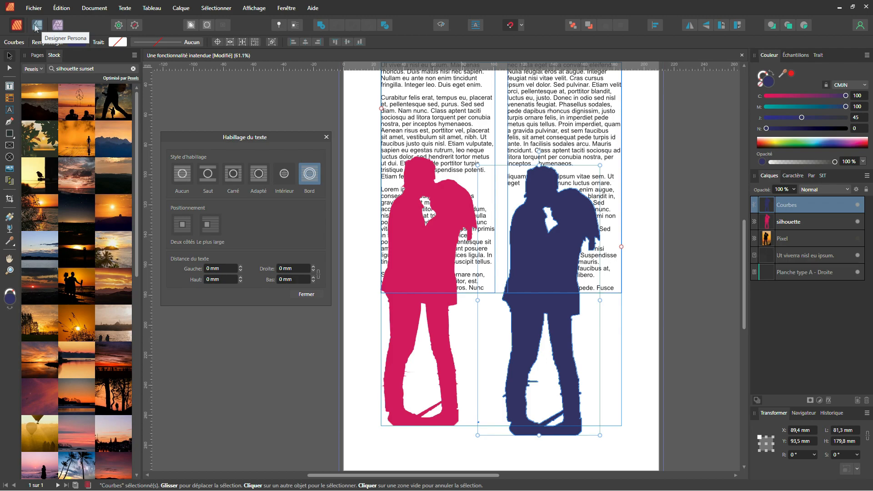
# Switch to the Designer Persona and display the blue curve's nodes around the head with the Node tool
pyautogui.click(10, 69)
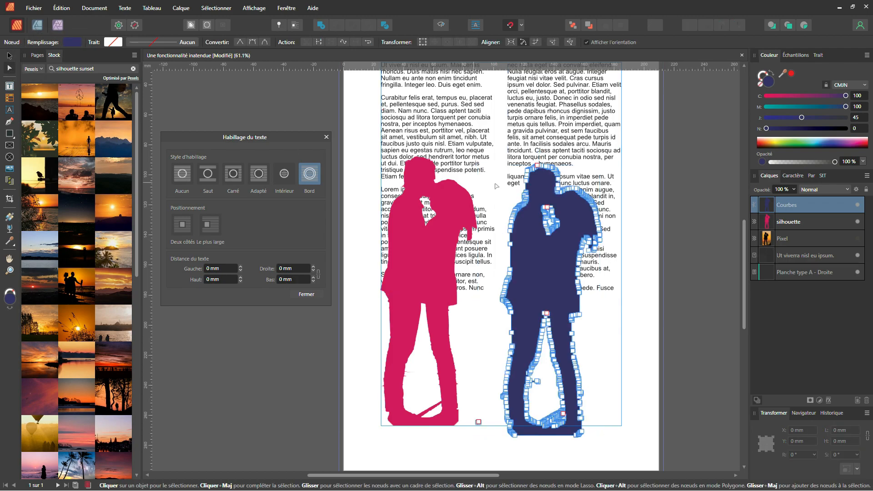
pyautogui.click(36, 26)
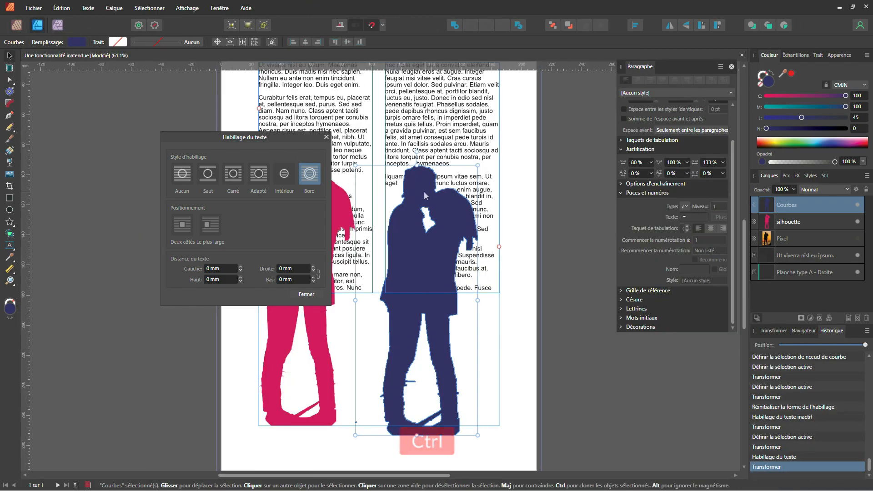
pyautogui.scroll(3, 433, 187)
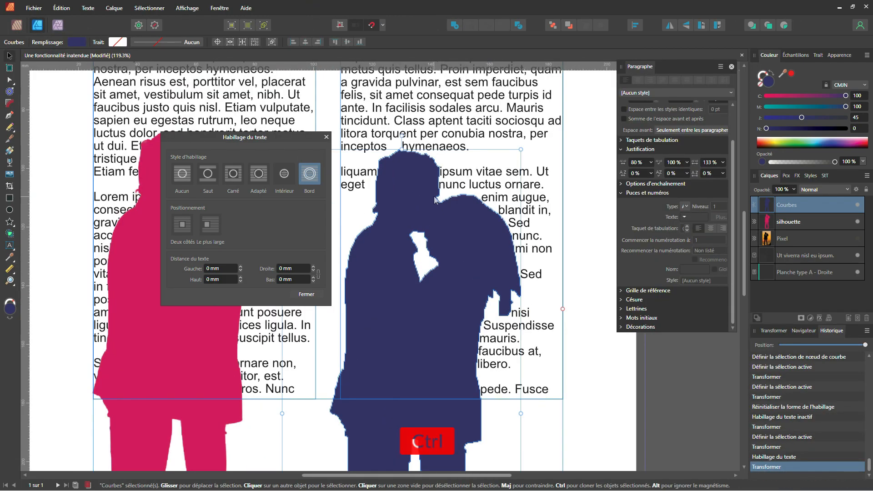
pyautogui.scroll(5, 435, 199)
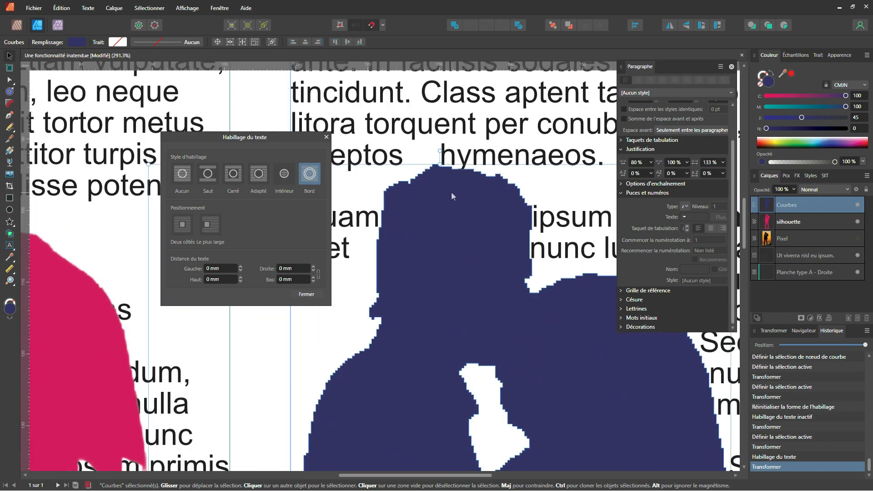
pyautogui.press('a')
# Examine the stepped nodes along the blue curve's head, neck and shoulder at close range
pyautogui.scroll(5, 436, 169)
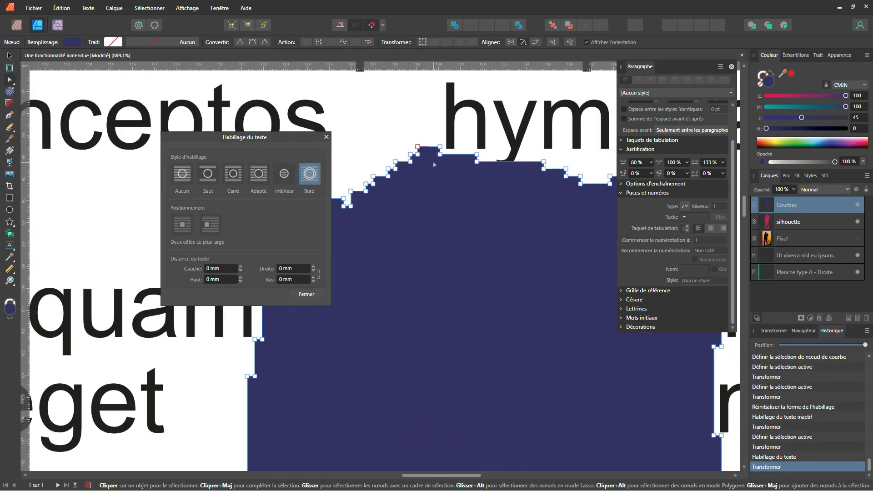
pyautogui.scroll(-2, 435, 165)
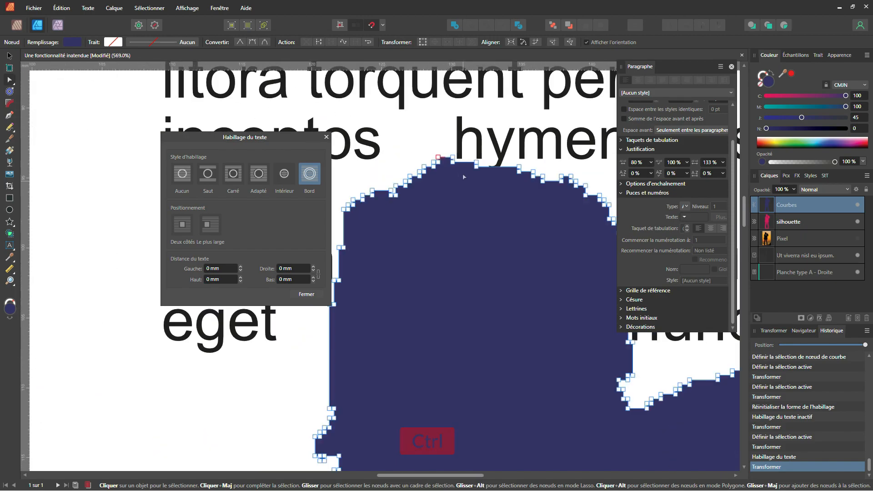
pyautogui.scroll(-6, 464, 176)
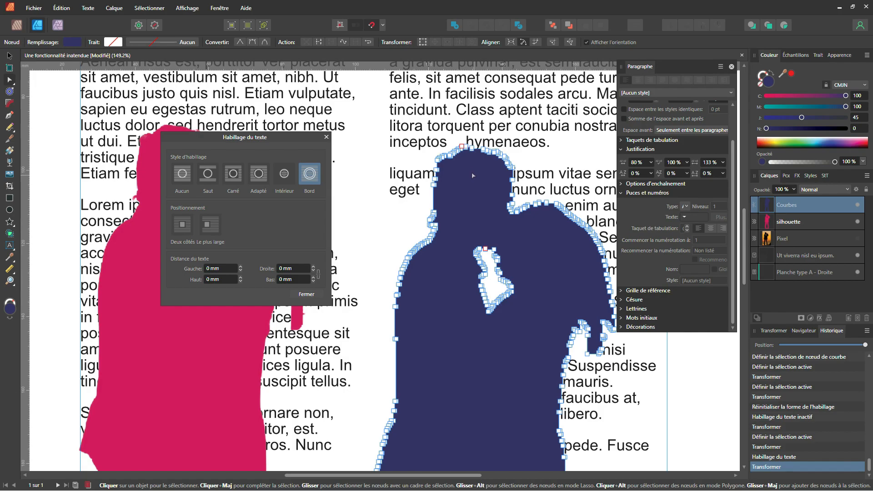
pyautogui.scroll(5, 473, 175)
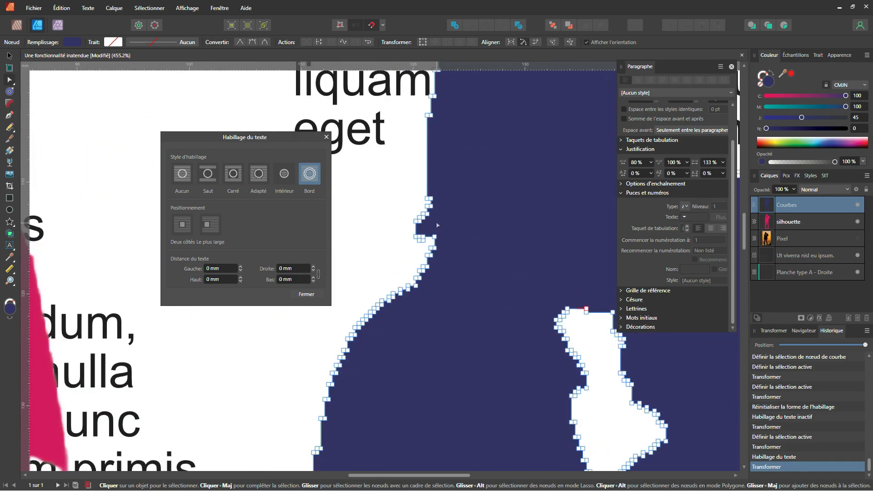
pyautogui.press('ctrl')
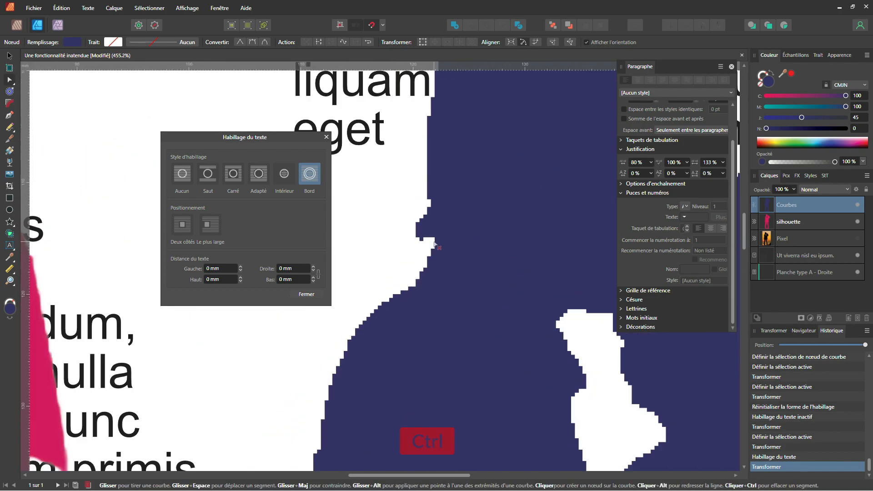
pyautogui.scroll(-4, 434, 245)
pyautogui.scroll(3, 415, 287)
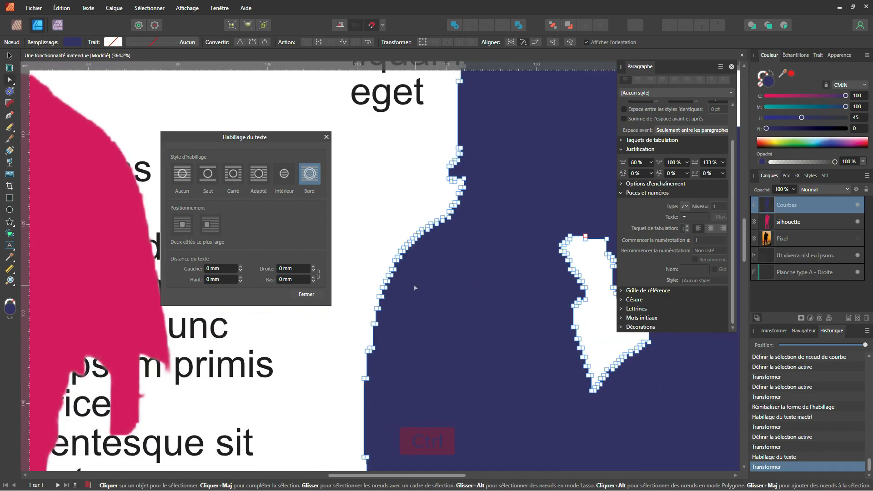
# Delete the selected nodes along the man's back on the blue curve and bend the remaining segment inward
pyautogui.scroll(-4, 415, 287)
pyautogui.scroll(2, 479, 212)
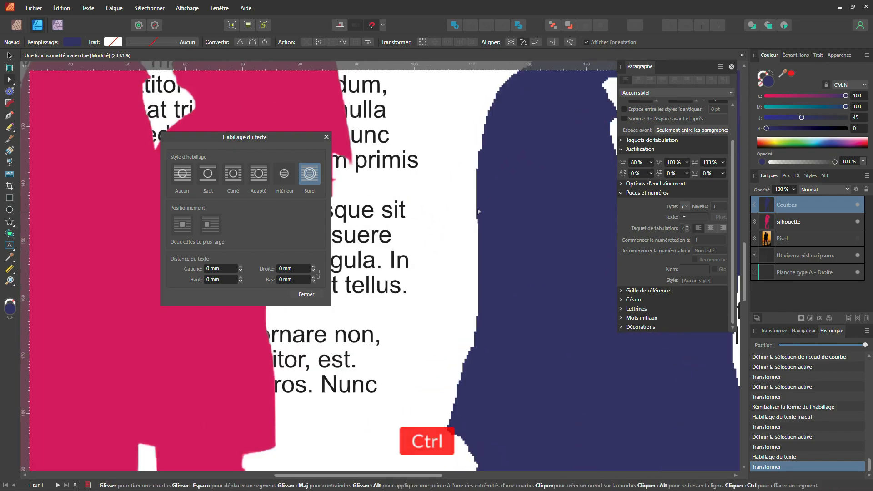
pyautogui.moveTo(463, 141); pyautogui.dragTo(498, 264)
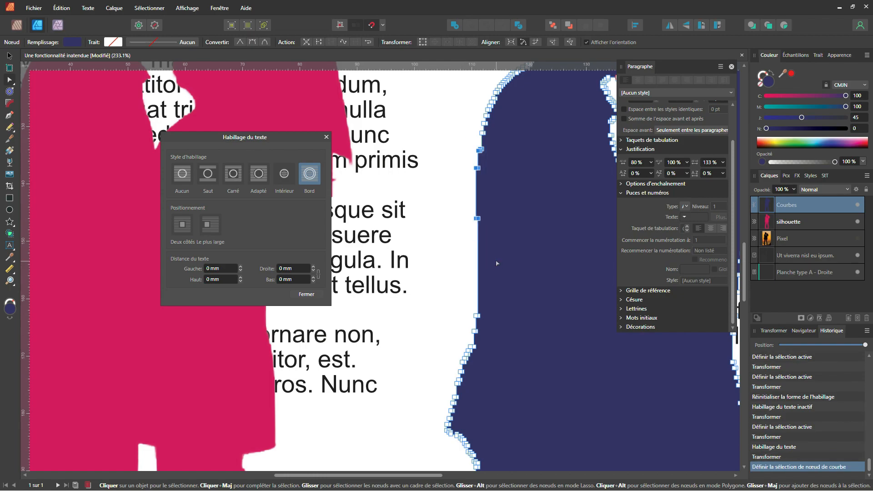
pyautogui.press('Delete')
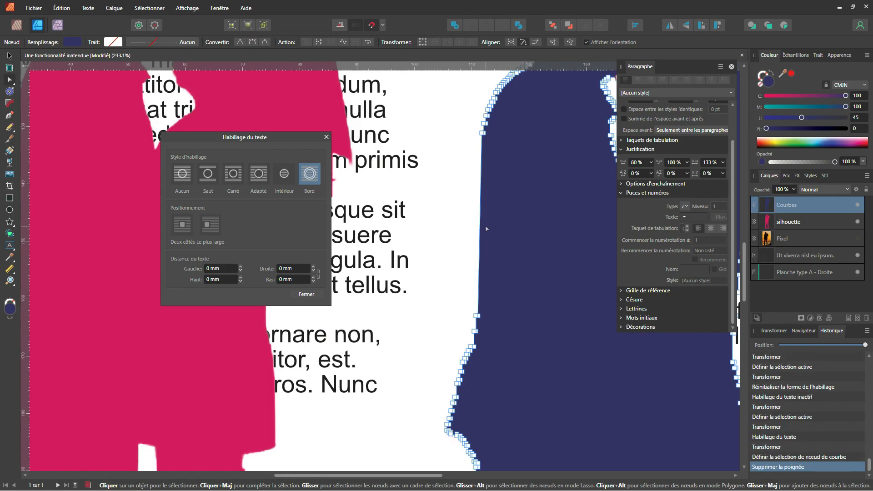
pyautogui.moveTo(481, 226); pyautogui.dragTo(491, 233)
# Delete the surplus stepped nodes on the man's back just above the flared jacket hem
pyautogui.scroll(-2, 492, 291)
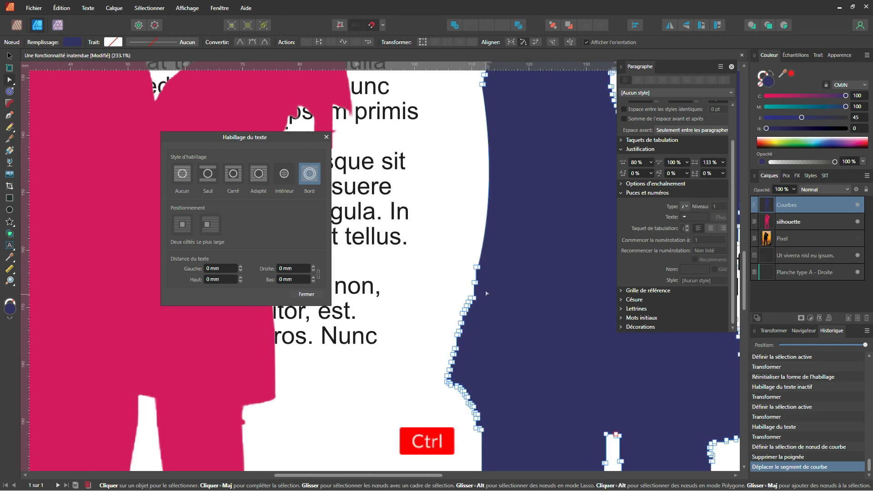
pyautogui.scroll(3, 482, 310)
pyautogui.moveTo(447, 259); pyautogui.dragTo(475, 314)
pyautogui.press('Delete')
pyautogui.scroll(-1, 478, 259)
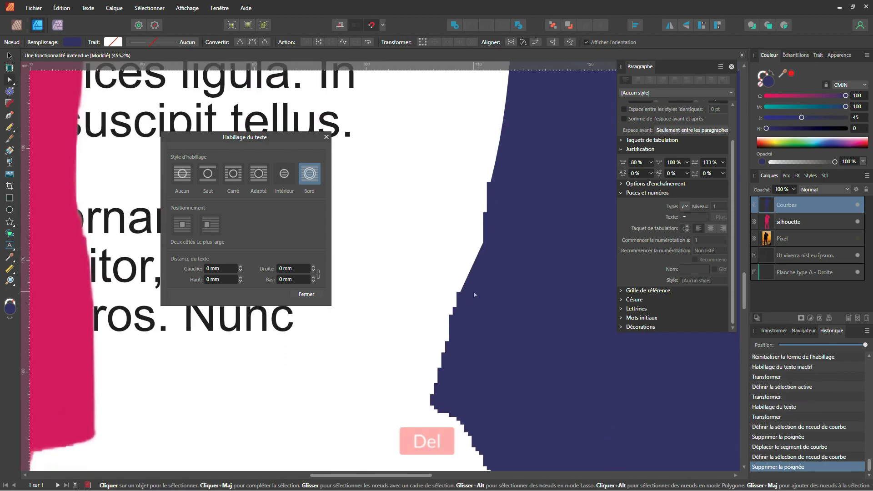
pyautogui.moveTo(491, 215); pyautogui.dragTo(492, 216)
pyautogui.press('Delete')
pyautogui.click(488, 182)
pyautogui.press('Delete')
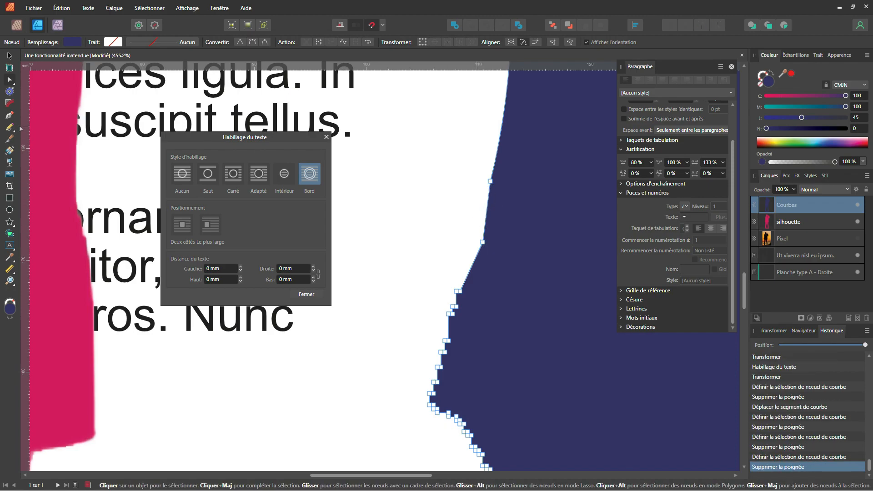
# Round the node above the jacket hem with the Corner tool to a radius of about 5.5 mm
pyautogui.click(8, 104)
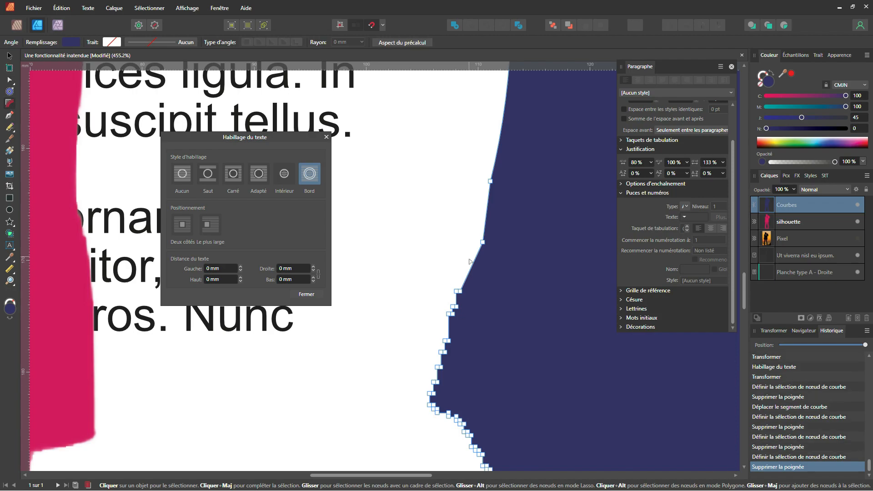
pyautogui.click(483, 243)
pyautogui.moveTo(472, 241); pyautogui.dragTo(452, 241)
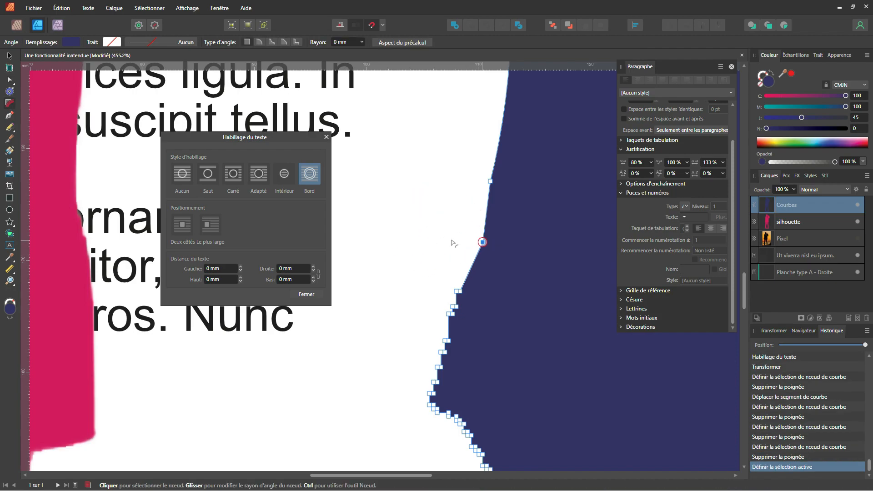
pyautogui.moveTo(488, 214); pyautogui.dragTo(433, 215)
pyautogui.hscroll(-3, 434, 215)
pyautogui.scroll(6, 599, 226)
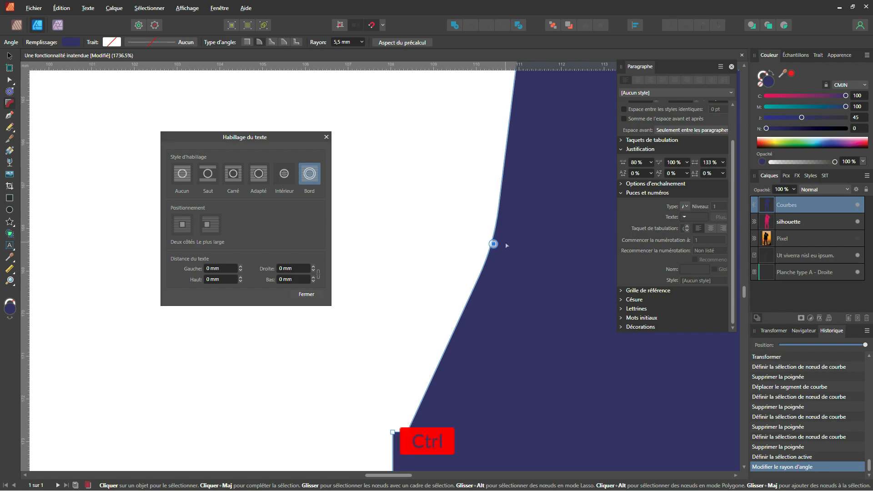
pyautogui.scroll(-15, 482, 273)
pyautogui.scroll(3, 510, 263)
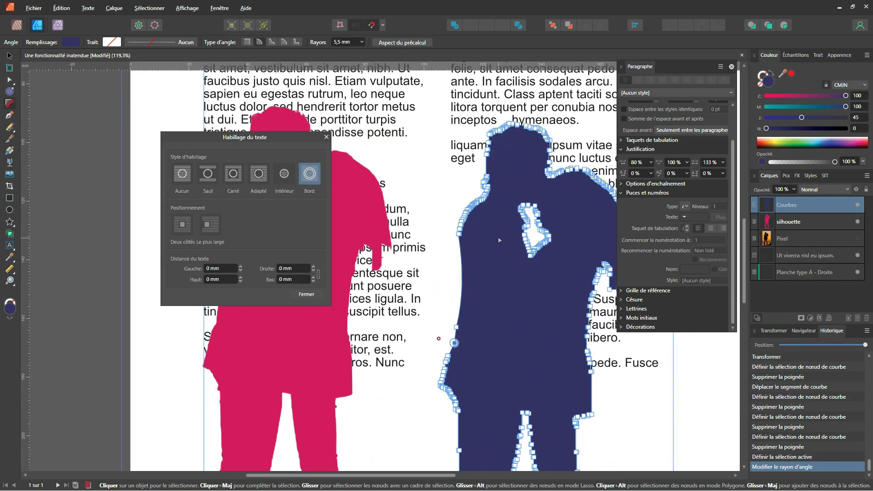
# Select the stepped nodes across the top of the man's head on the blue curve and round them with the Corner tool at 2 mm
pyautogui.scroll(3, 499, 240)
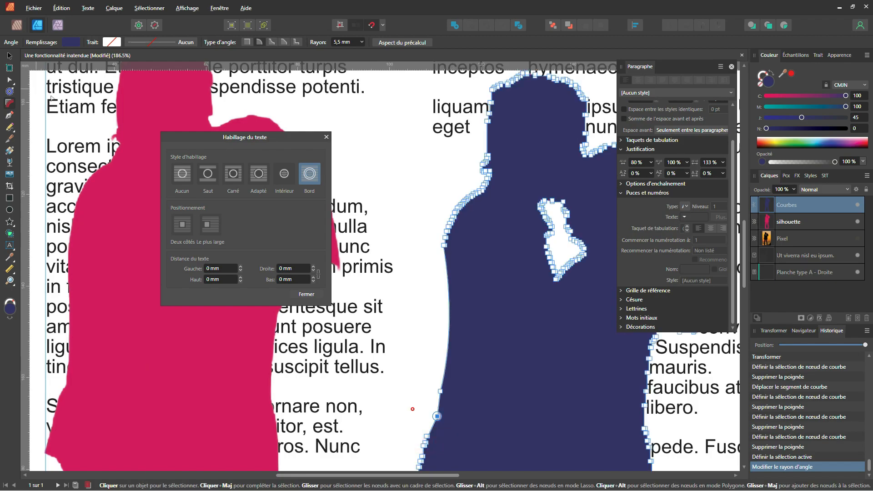
pyautogui.click(9, 80)
pyautogui.scroll(2, 445, 206)
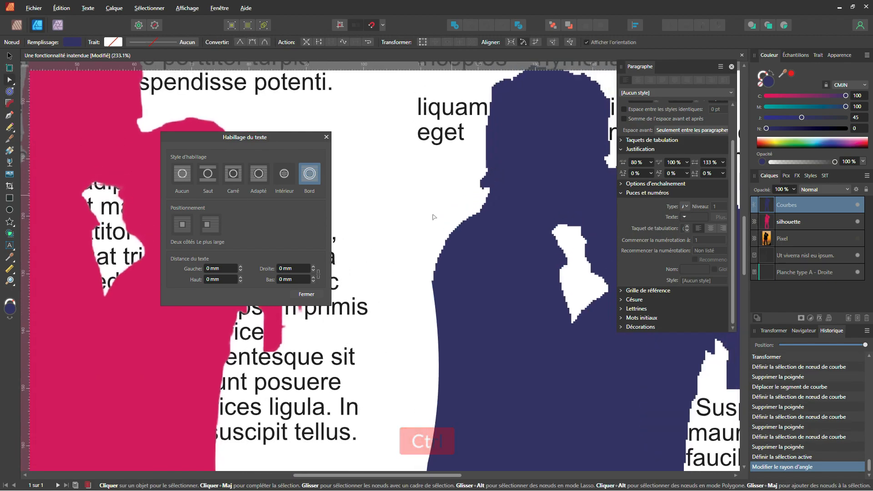
pyautogui.moveTo(395, 123); pyautogui.dragTo(545, 189)
pyautogui.scroll(7, 538, 176)
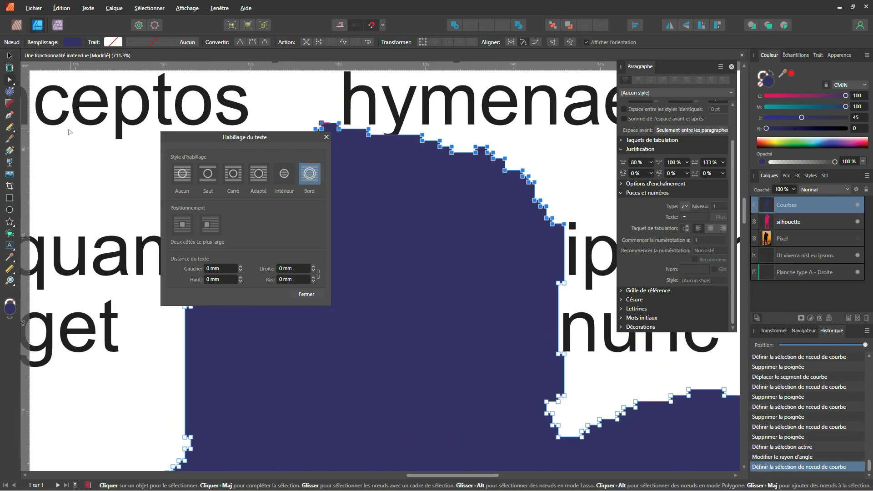
pyautogui.click(10, 105)
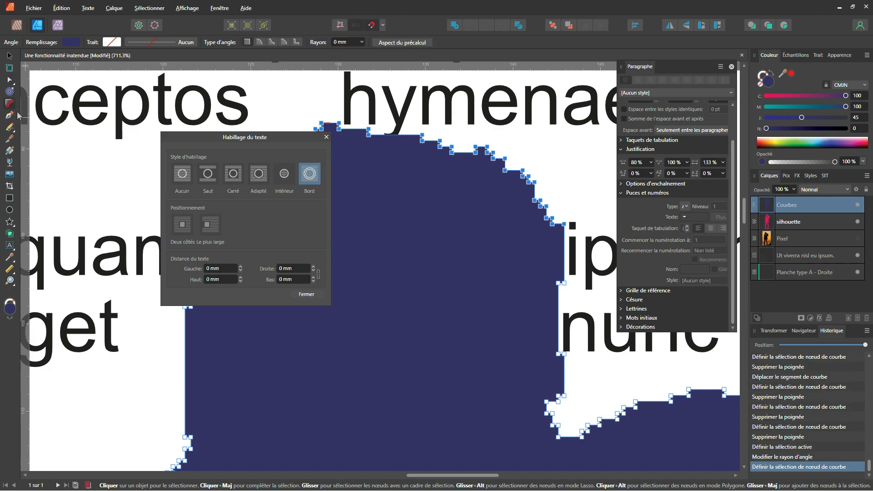
pyautogui.click(352, 44)
pyautogui.write('2')
pyautogui.press('Return')
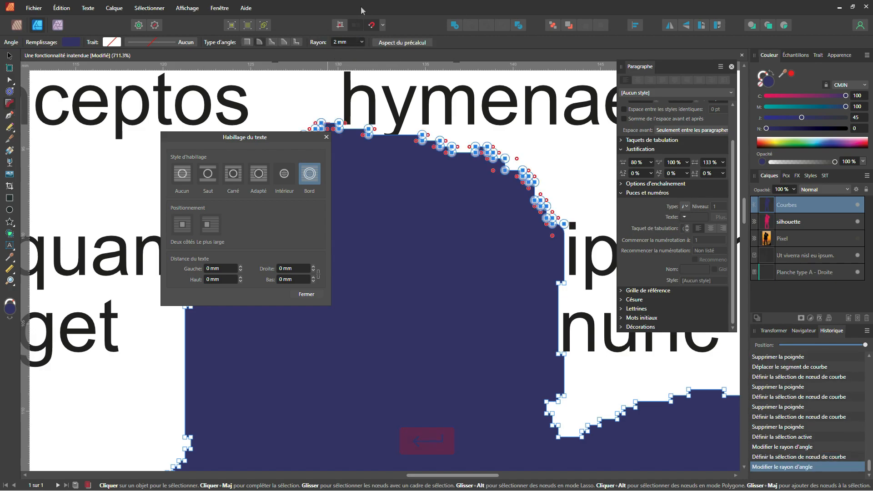
# Close the text wrap settings and apply the Smooth Curve action to the blue silhouette curve
pyautogui.scroll(5, 427, 140)
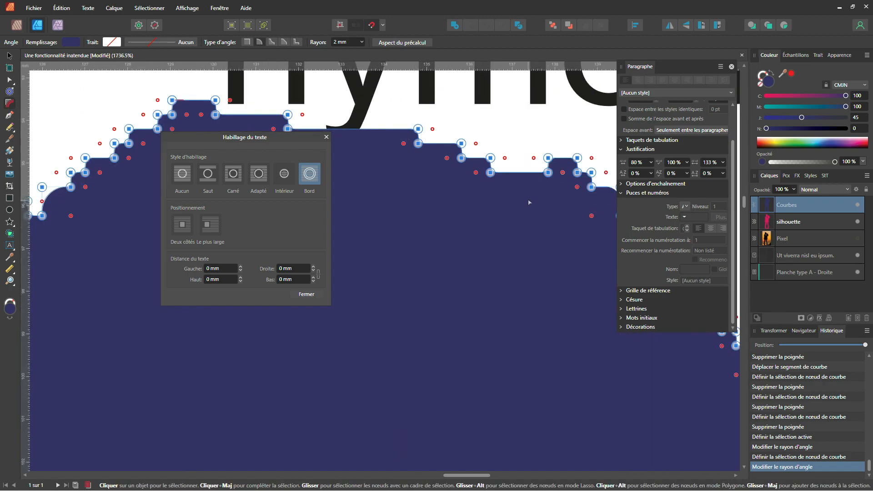
pyautogui.press('ctrl')
pyautogui.click(326, 137)
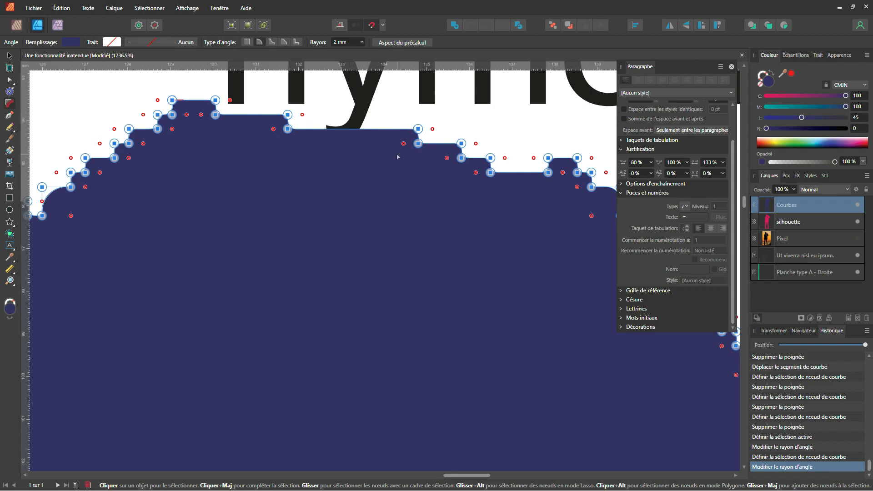
pyautogui.moveTo(353, 166); pyautogui.dragTo(384, 180)
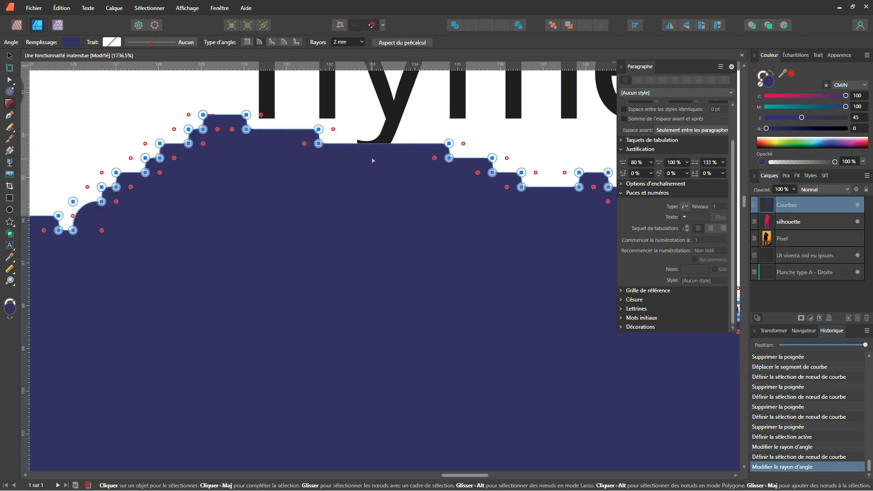
pyautogui.click(9, 81)
pyautogui.click(343, 42)
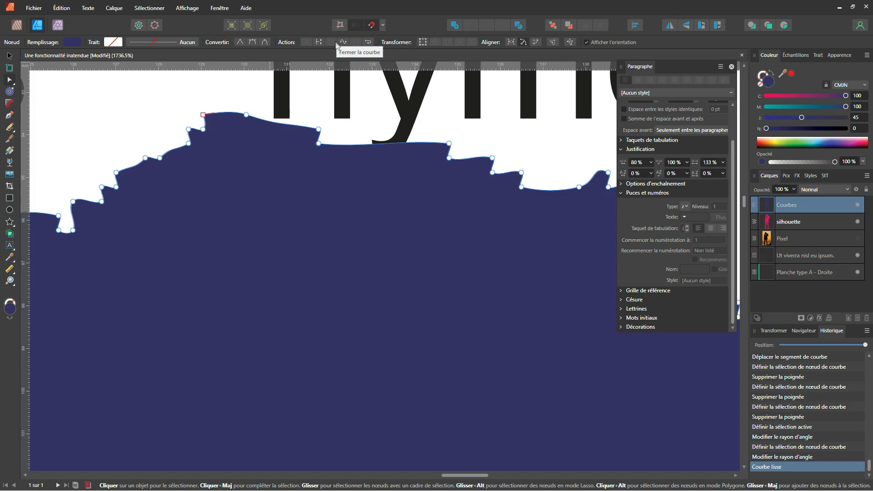
pyautogui.keyDown('ctrl'); pyautogui.scroll(-5, 369, 131); pyautogui.keyUp('ctrl')
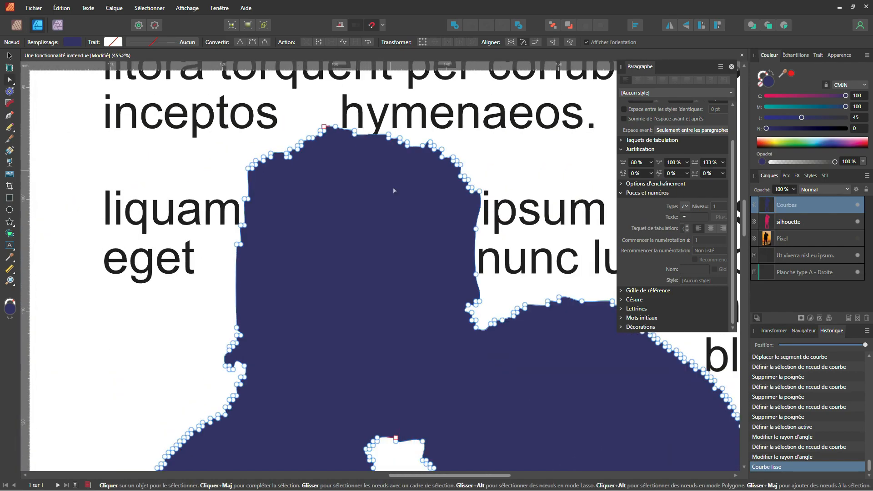
# Select every node of the blue curve and smooth the curve again
pyautogui.hotkey('ctrl', 'a')
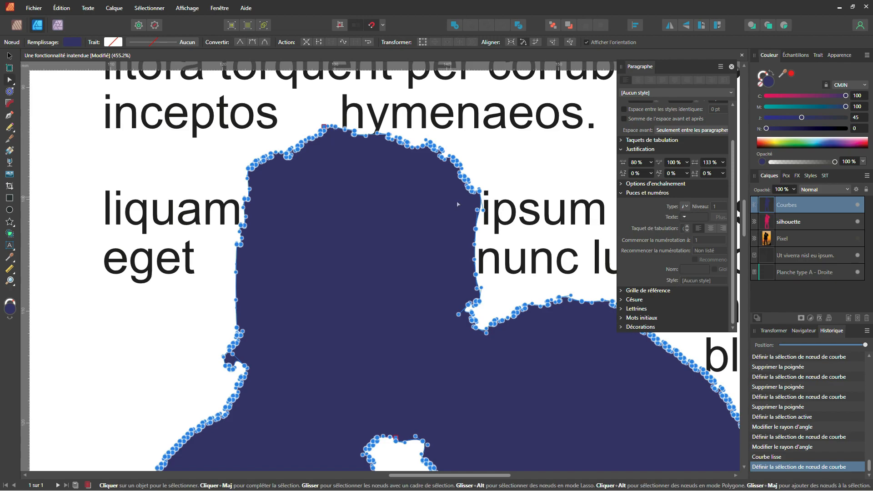
pyautogui.press('ctrl')
pyautogui.press('ctrl')
pyautogui.click(344, 42)
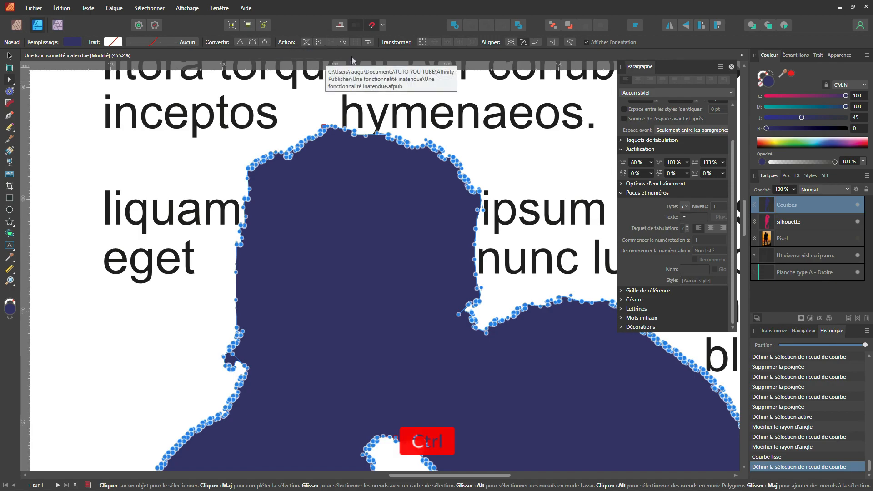
pyautogui.keyDown('ctrl'); pyautogui.scroll(3, 361, 125); pyautogui.keyUp('ctrl')
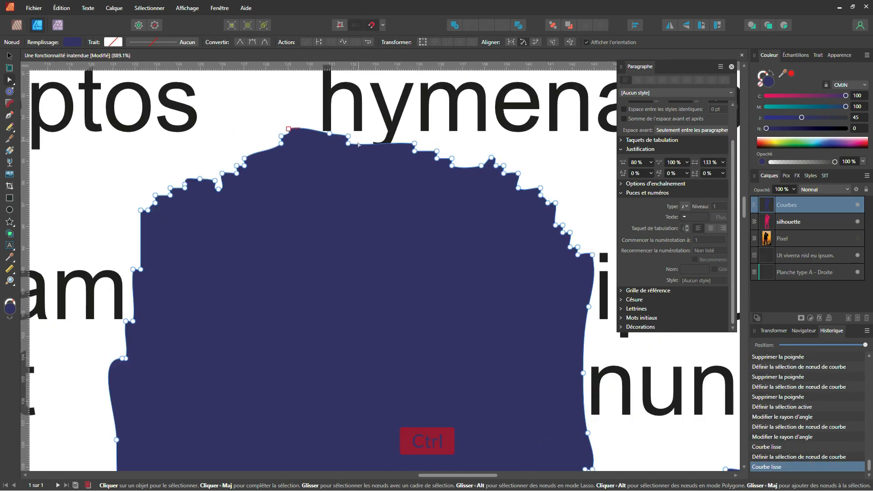
# Apply a 2 mm corner radius to all nodes of the blue curve with the Corner tool
pyautogui.click(9, 103)
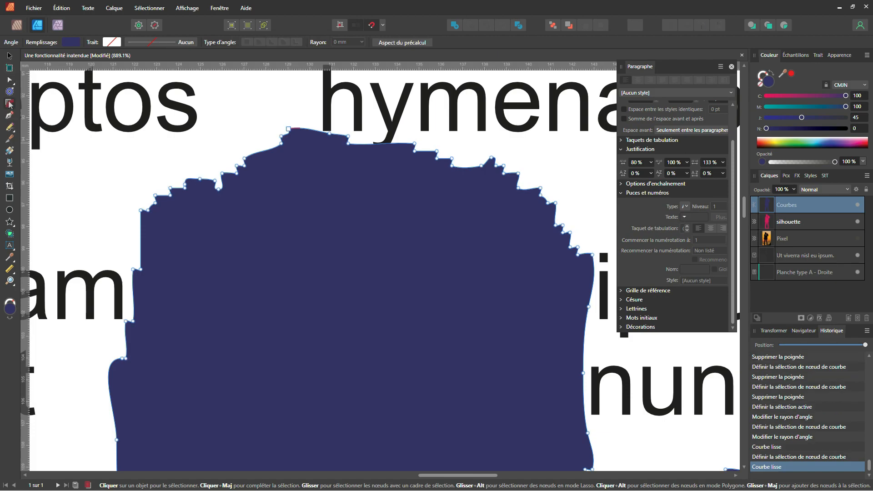
pyautogui.hotkey('ctrl', 'a')
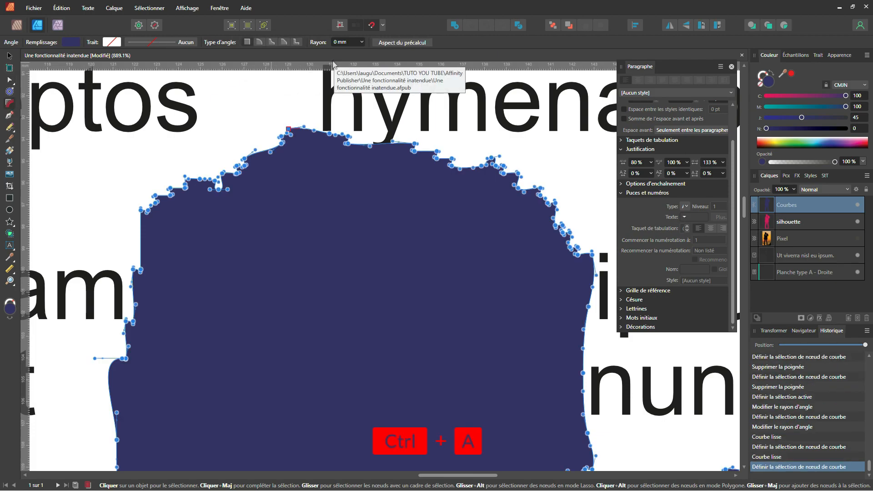
pyautogui.click(345, 41)
pyautogui.write('2')
pyautogui.press('Return')
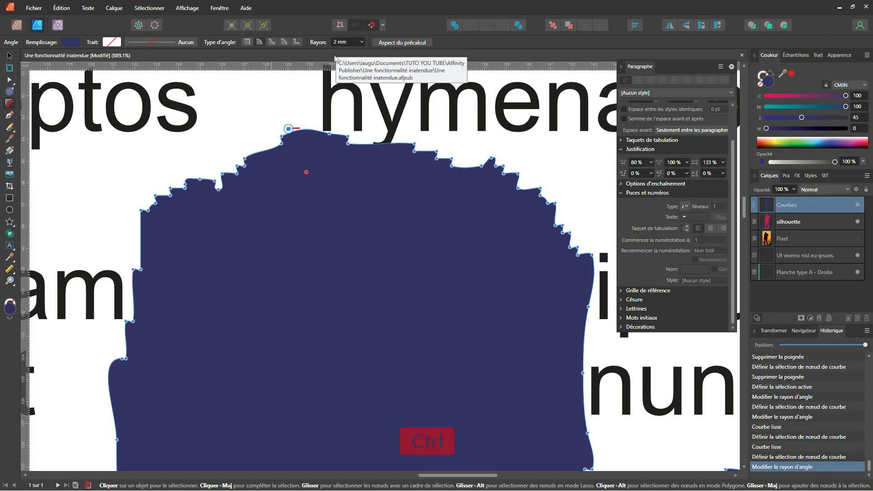
# Return to the Node tool and run one more Smooth Curve pass on the blue silhouette
pyautogui.hotkey('ctrl', 'a')
pyautogui.press('a')
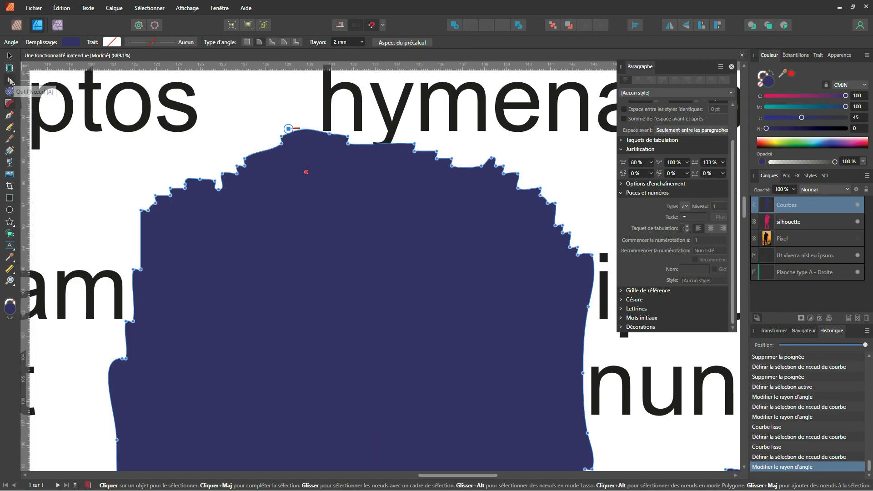
pyautogui.click(344, 42)
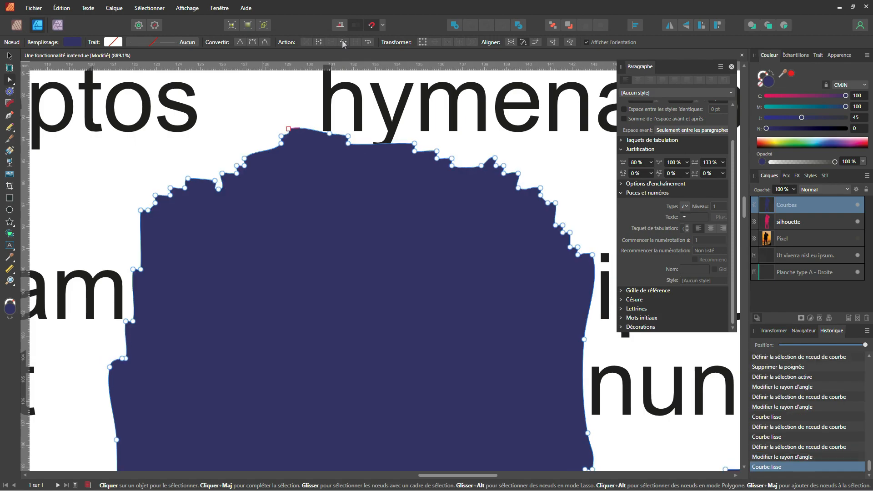
# Examine the smoothed blue silhouette as a whole and around the gap between the faces, and deselect it
pyautogui.scroll(-5, 421, 241)
pyautogui.scroll(-3, 421, 241)
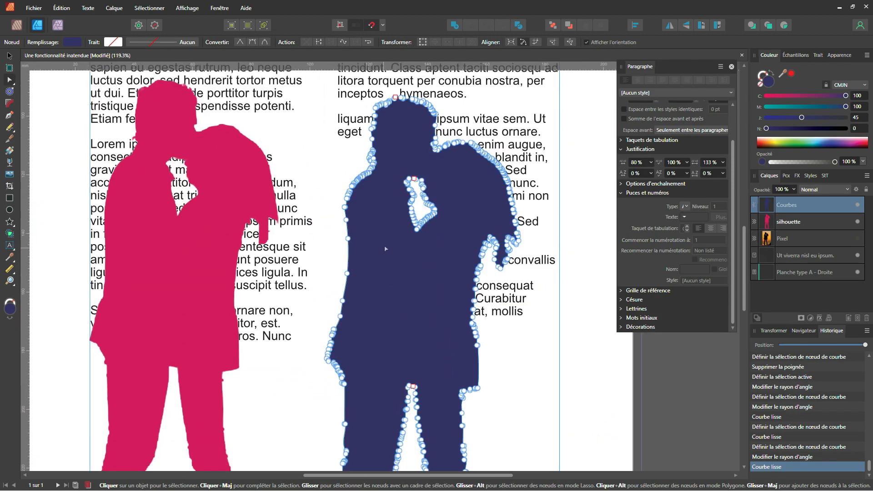
pyautogui.scroll(2, 434, 212)
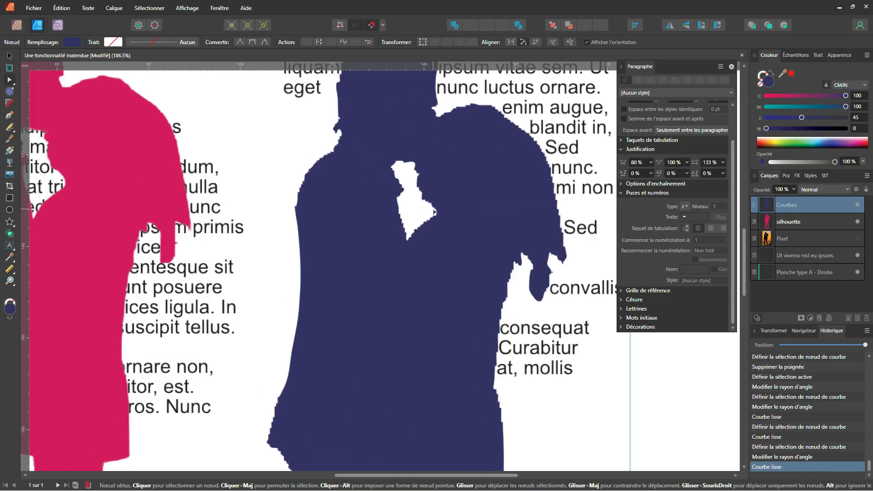
pyautogui.scroll(5, 435, 212)
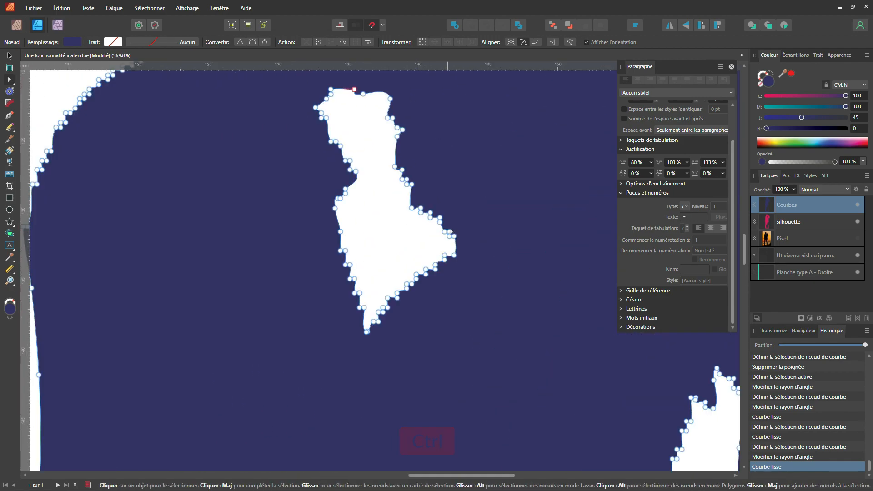
pyautogui.scroll(-7, 450, 232)
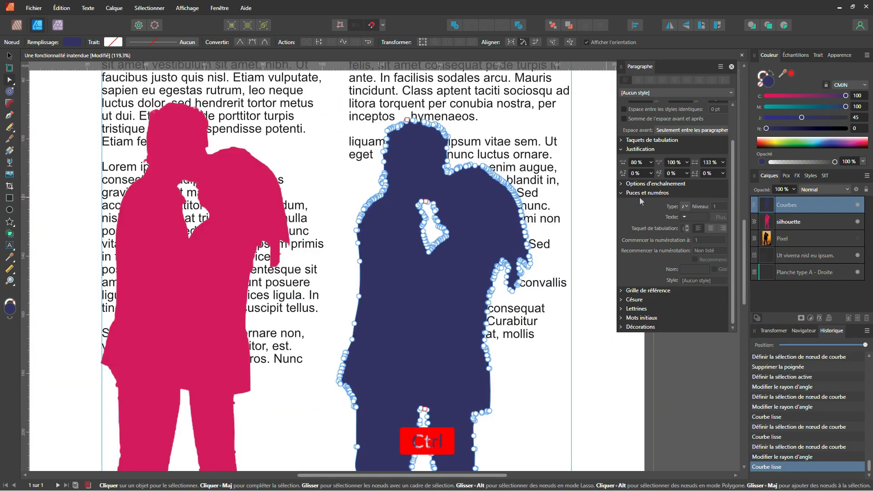
pyautogui.scroll(-2, 534, 273)
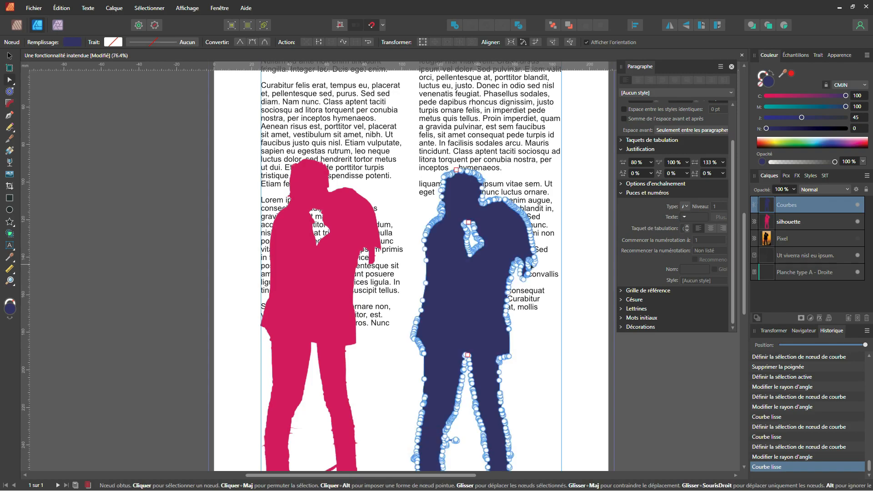
pyautogui.click(178, 147)
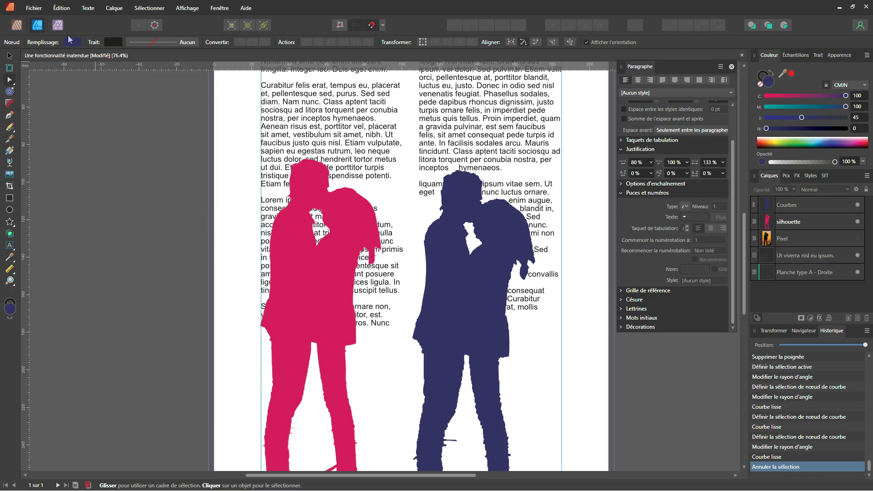
# Go back to the Publisher persona and select the blue silhouette curve
pyautogui.click(345, 221)
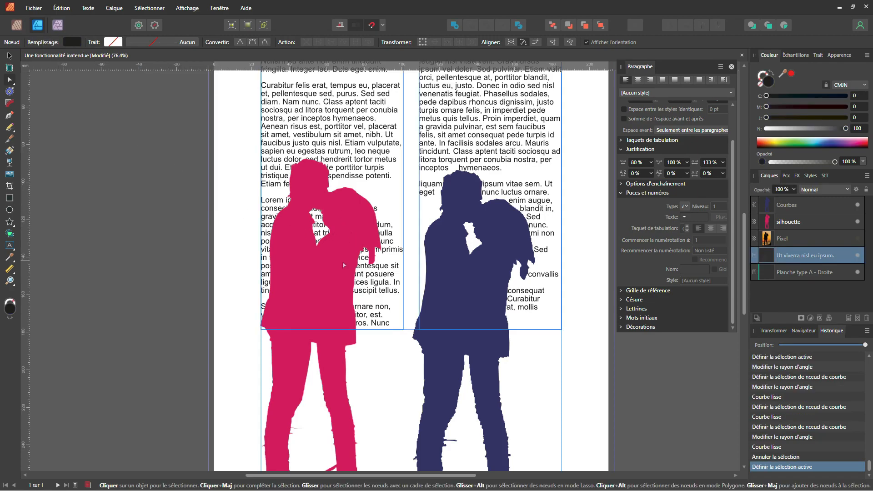
pyautogui.click(16, 25)
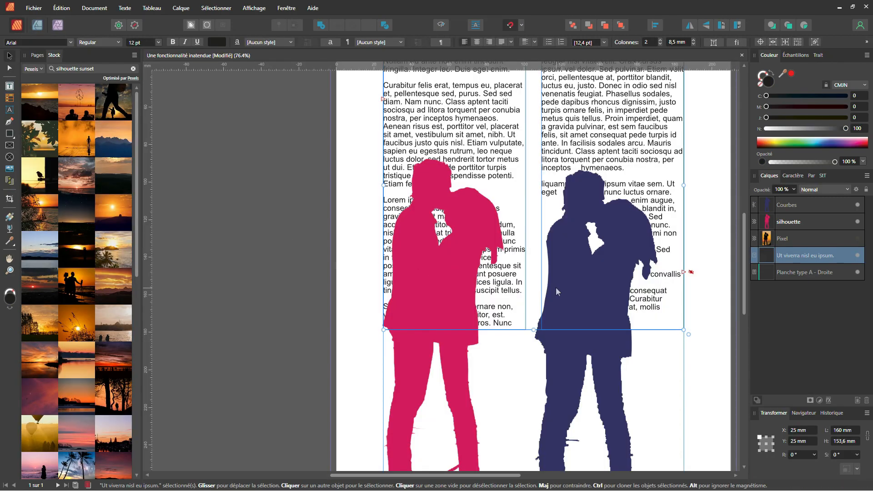
pyautogui.click(581, 289)
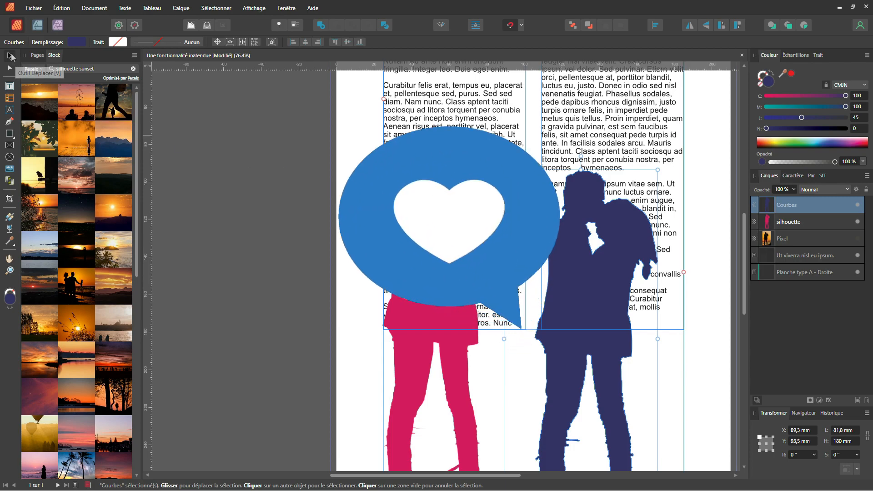
# Try deleting the pink pixel silhouette from the page and undo the deletion
pyautogui.click(435, 258)
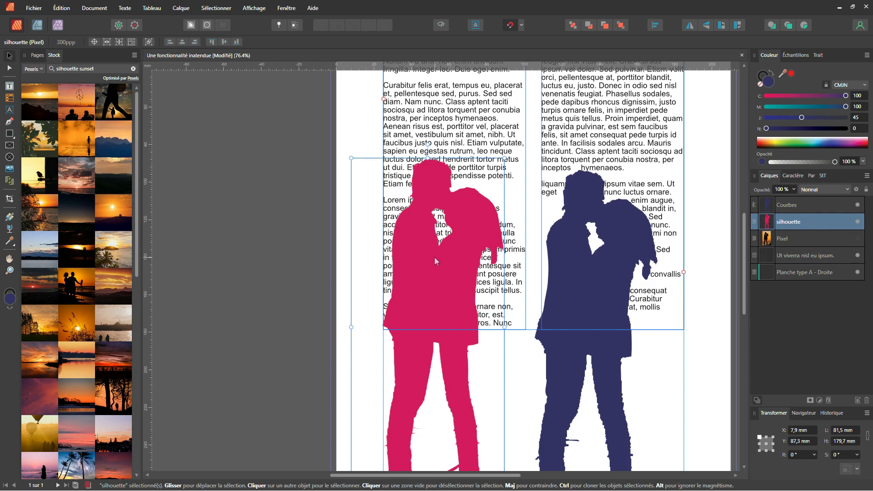
pyautogui.scroll(-1, 435, 257)
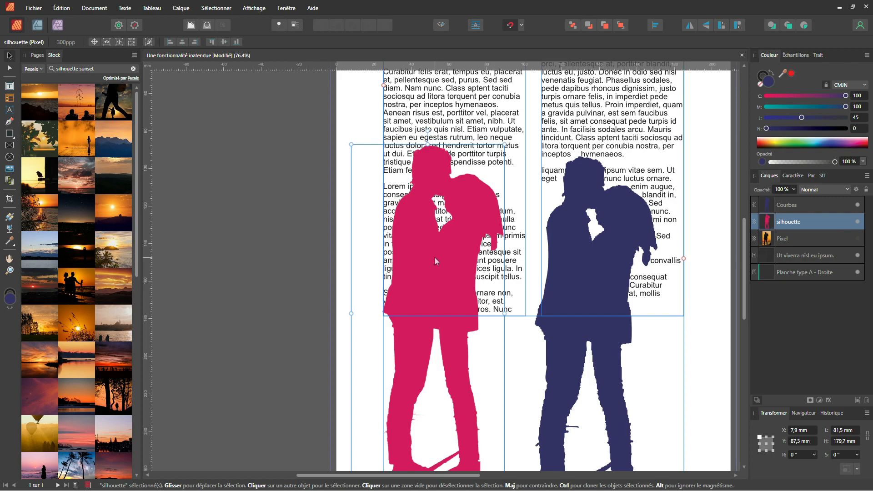
pyautogui.press('Delete')
pyautogui.hotkey('ctrl', 'z')
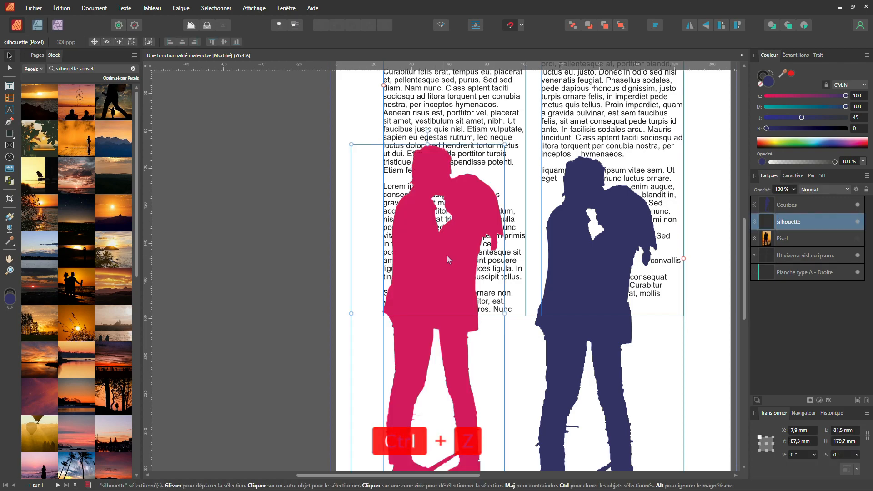
# Delete the nodes of the small stray spike between the legs of the blue silhouette
pyautogui.scroll(-5, 445, 258)
pyautogui.click(573, 335)
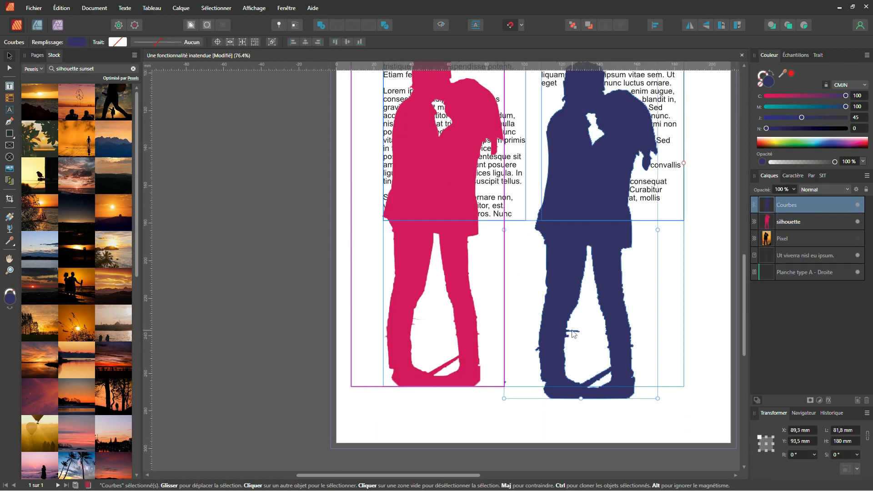
pyautogui.doubleClick(572, 331)
pyautogui.moveTo(587, 325); pyautogui.dragTo(574, 338)
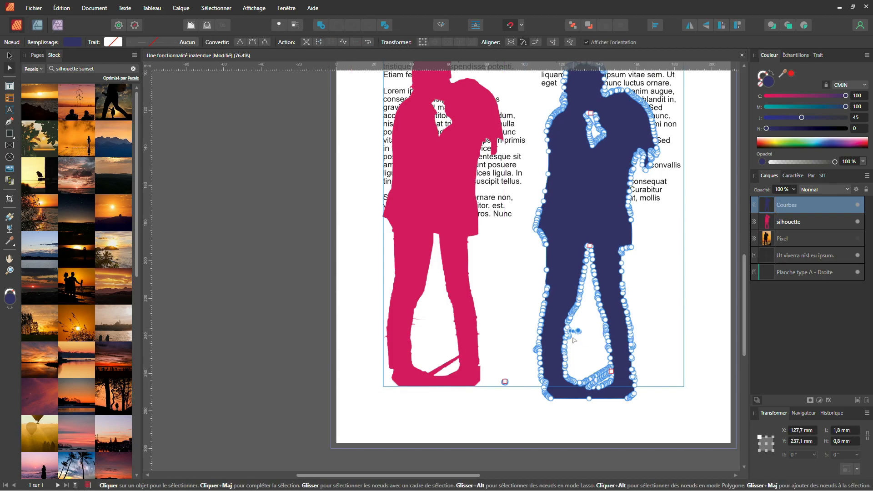
pyautogui.press('Delete')
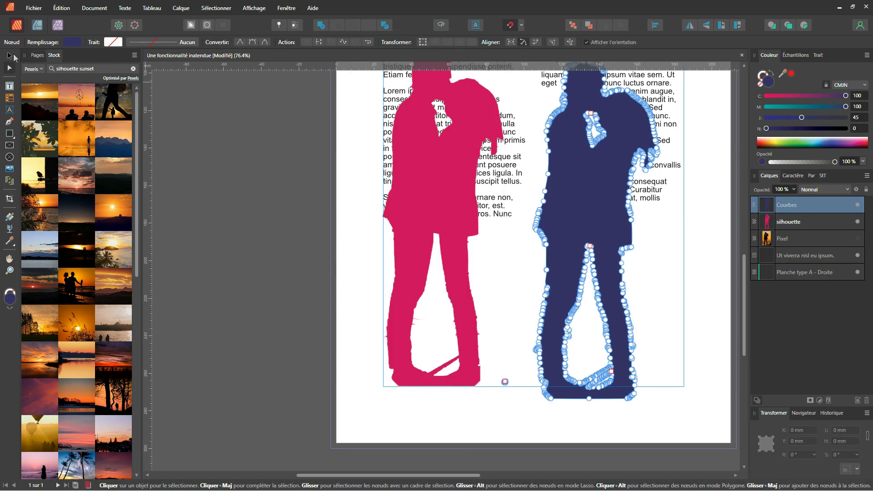